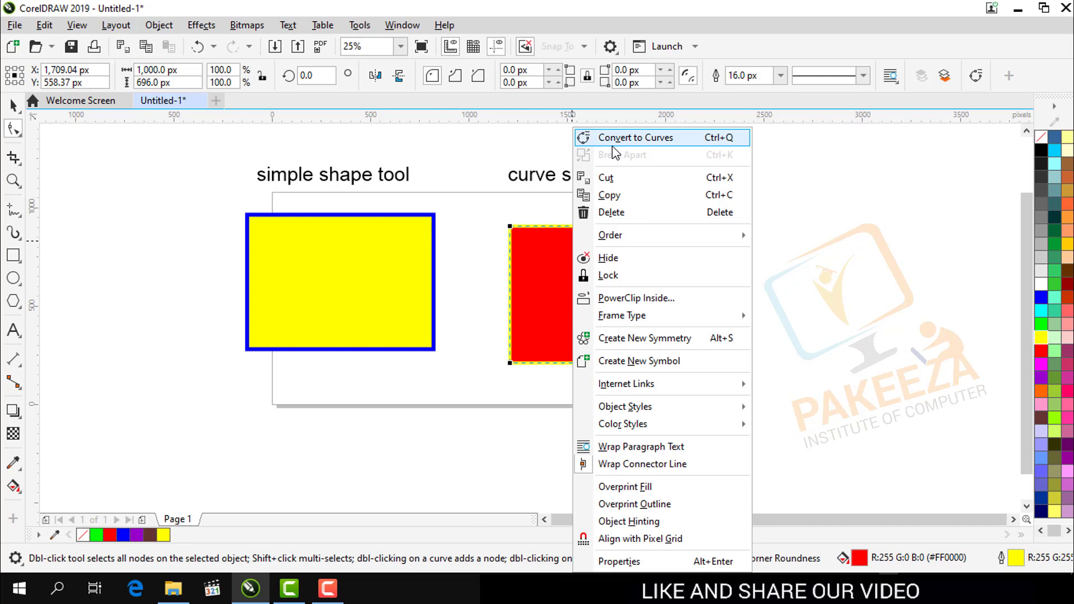
Change the label above the red rectangle from "curve shape" to "convert to curve"
left_click(551, 182)
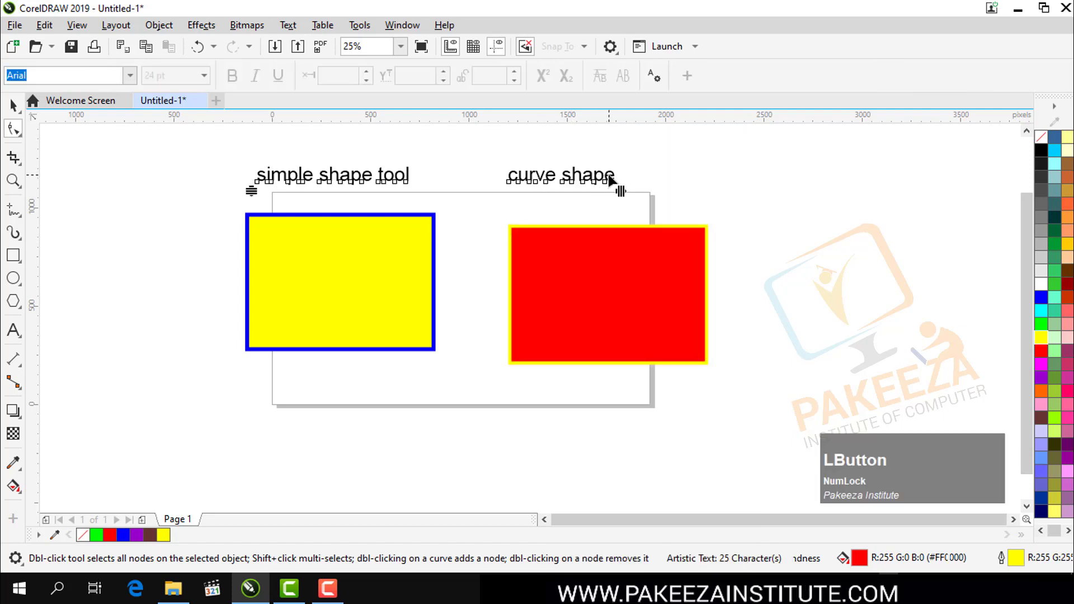
left_click(607, 178)
left_click(11, 102)
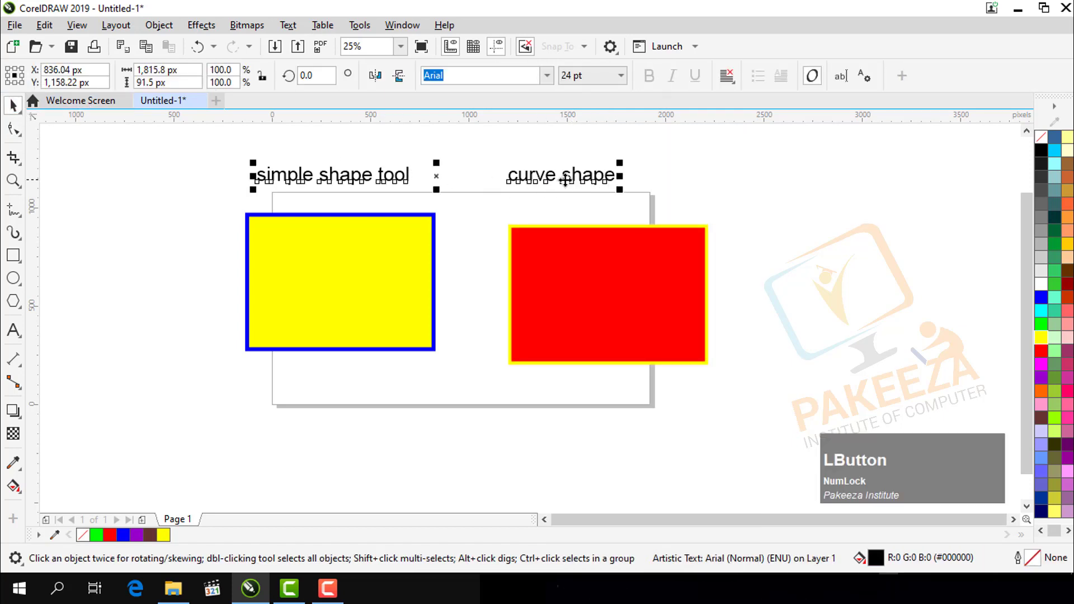
double_click(618, 177)
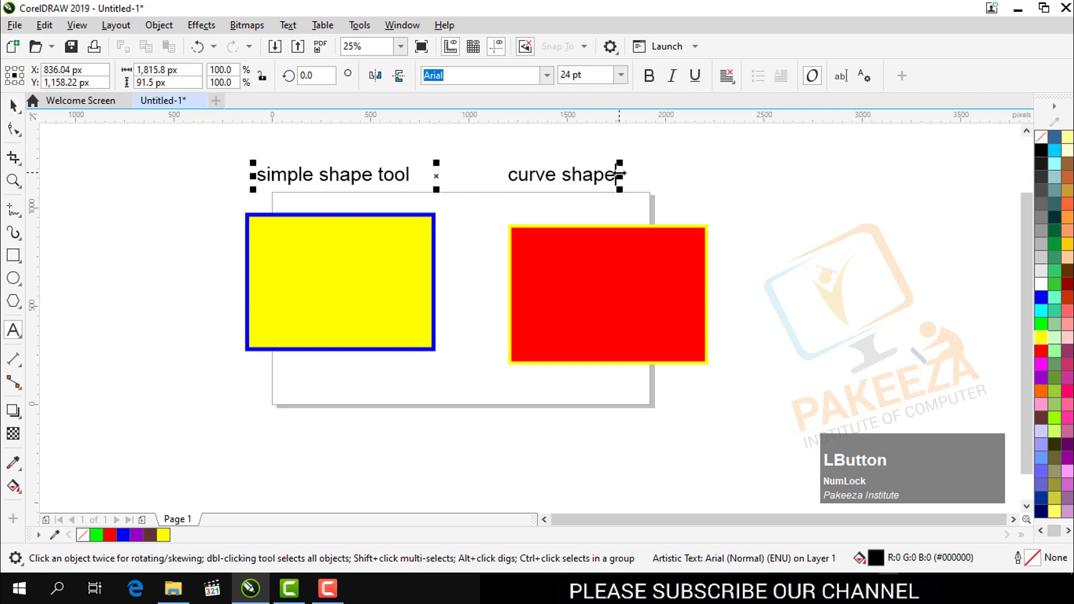
key("BackSpace")
key("BackSpace")
key("BackSpace")
key("BackSpace")
key("BackSpace")
key("BackSpace")
key("BackSpace")
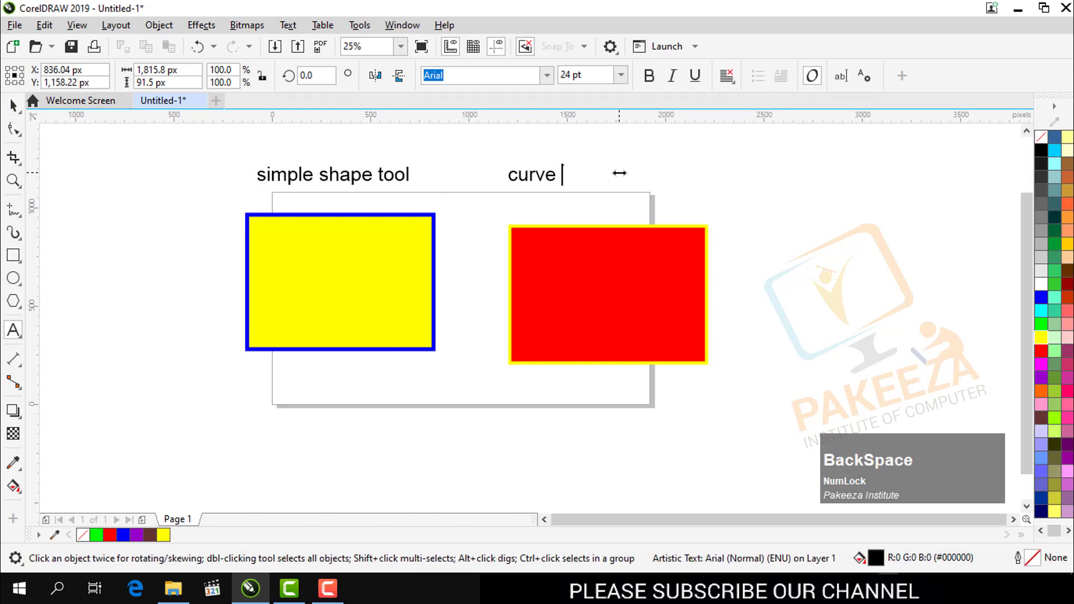
key("BackSpace")
key("BackSpace")
key("BackSpace")
type("onve")
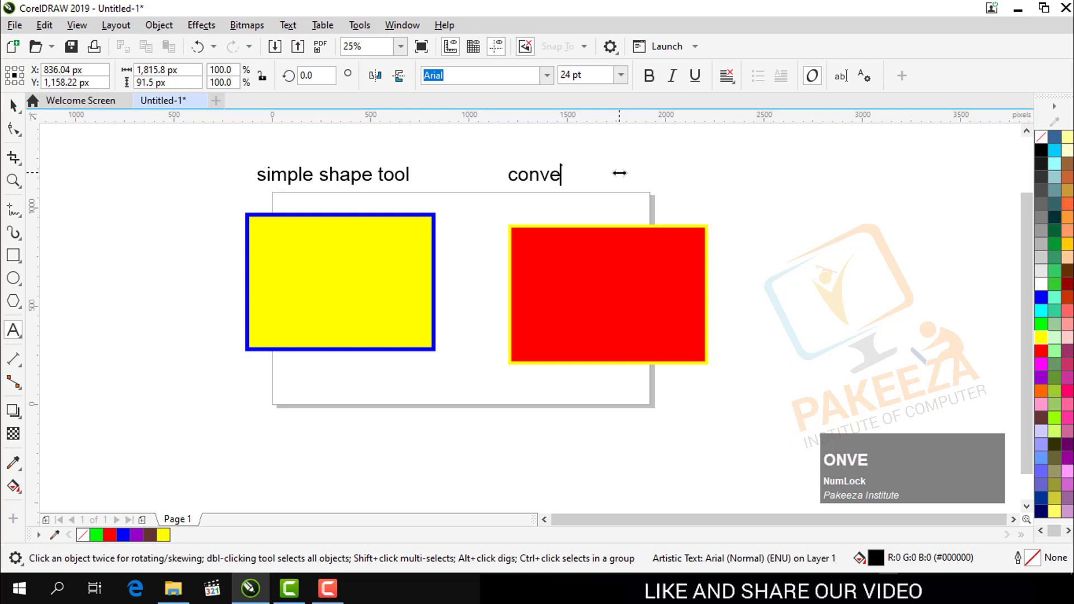
type("rt t")
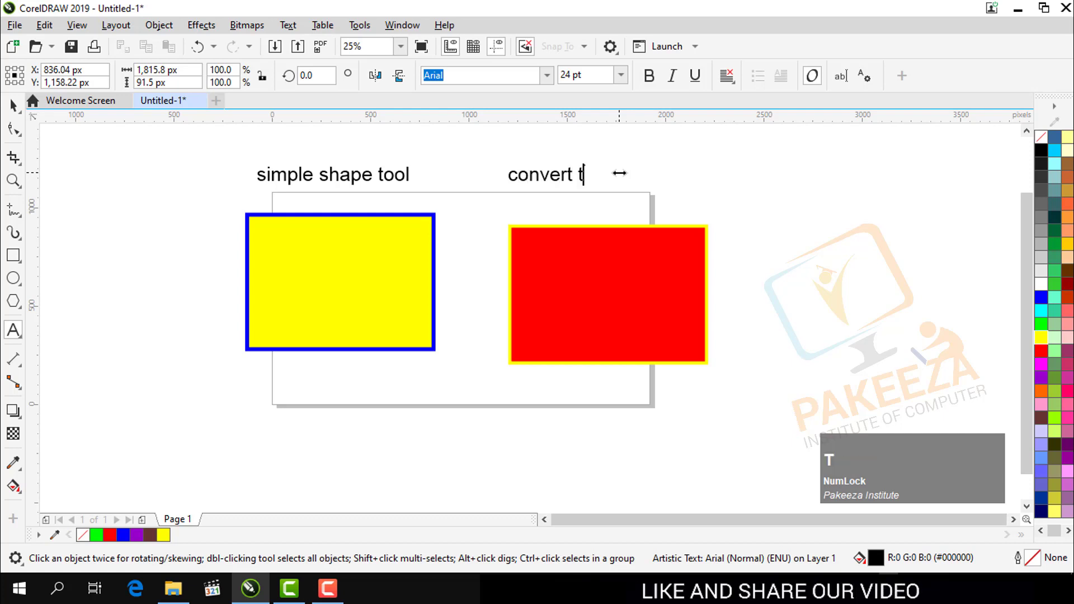
type("o cu")
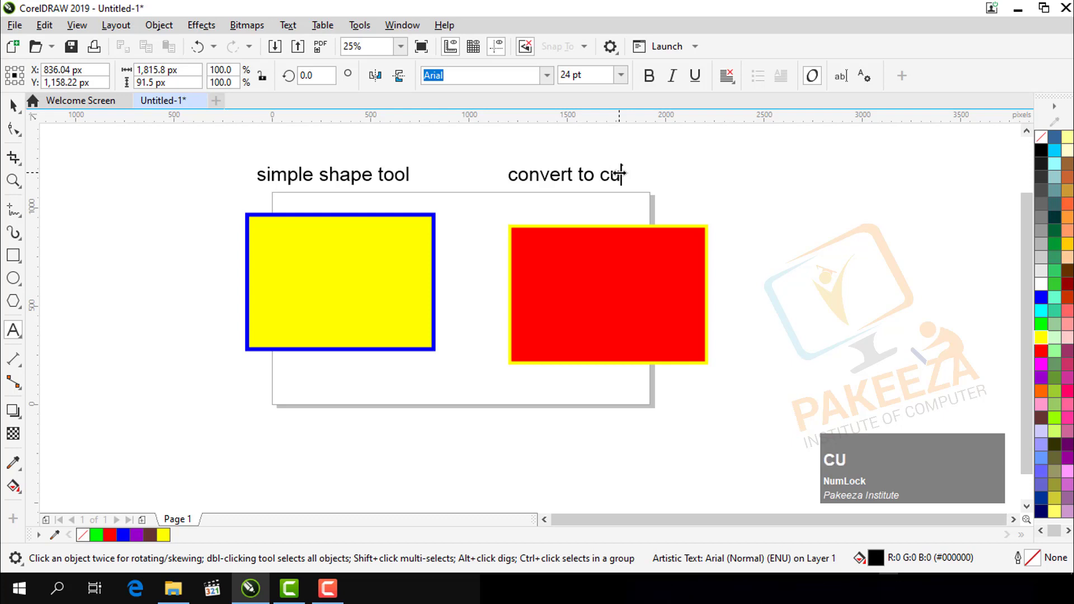
type("rve")
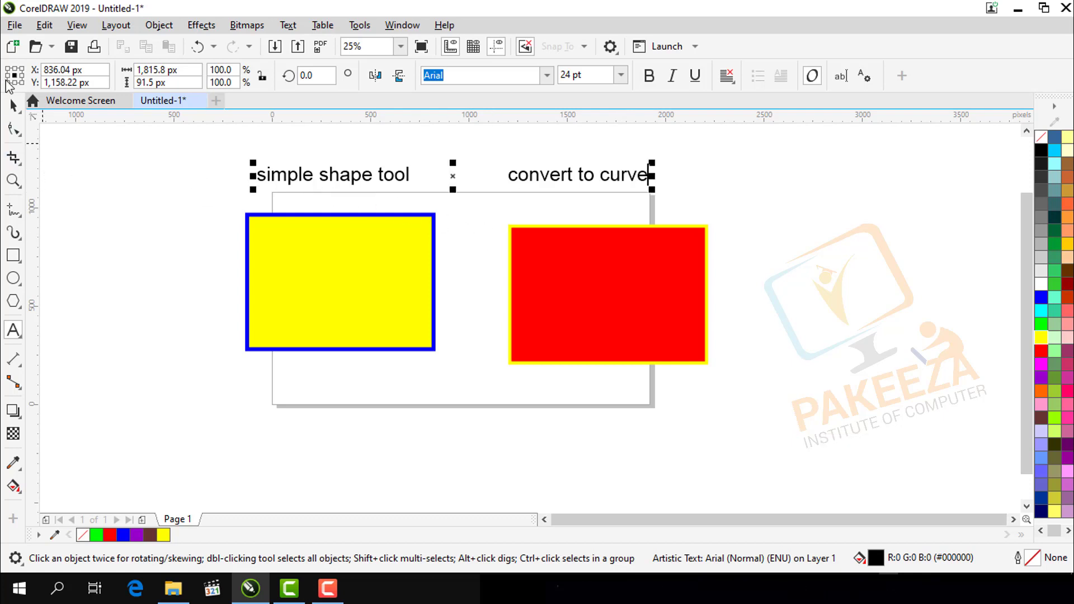
Select the red rectangle with the Shape tool and convert it to curves
left_click(13, 133)
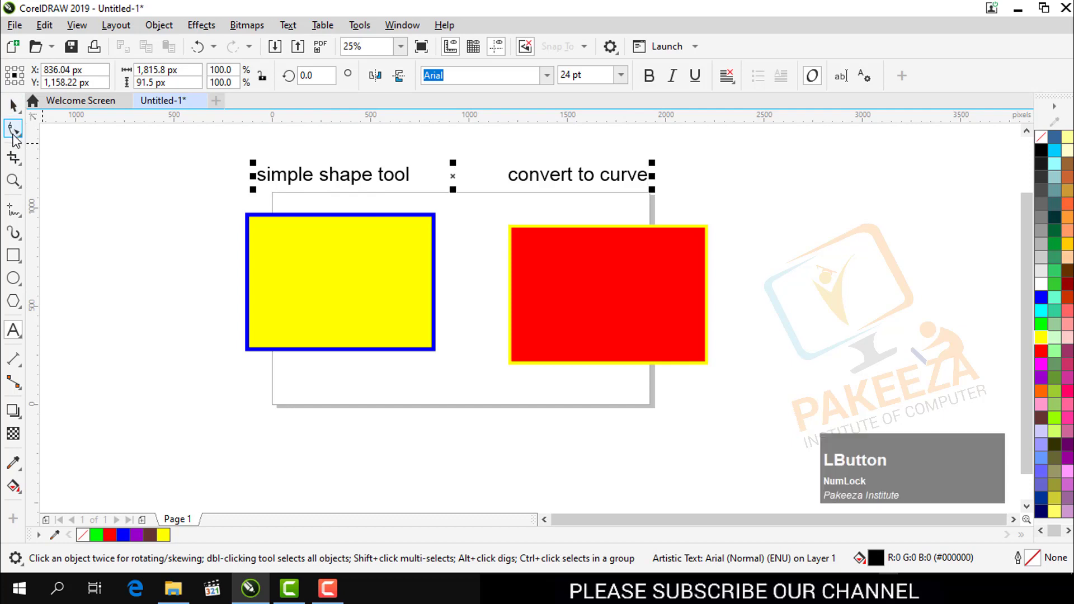
left_click(634, 246)
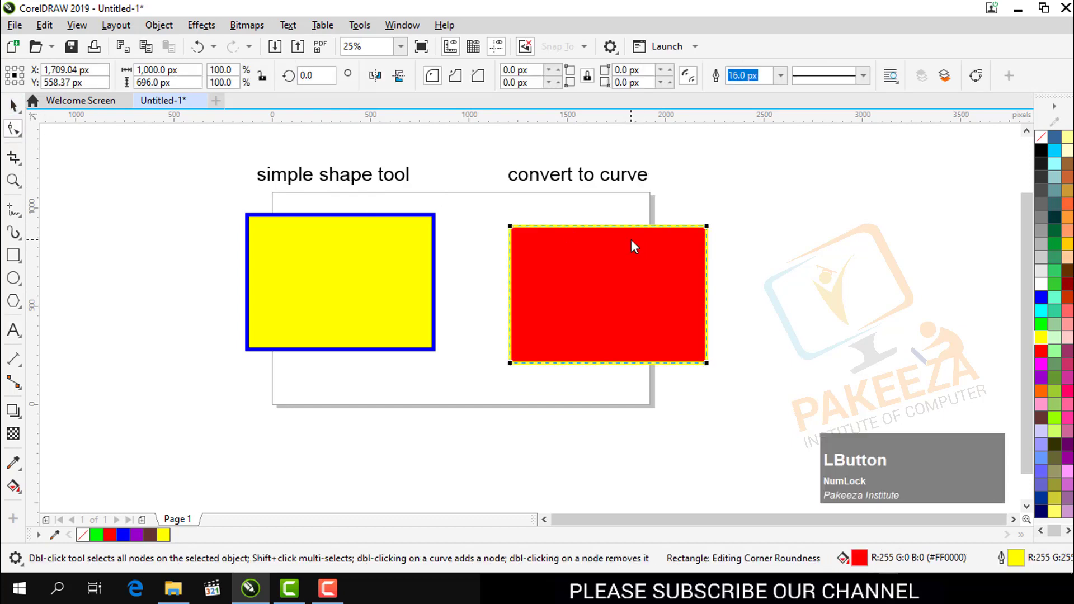
right_click(548, 276)
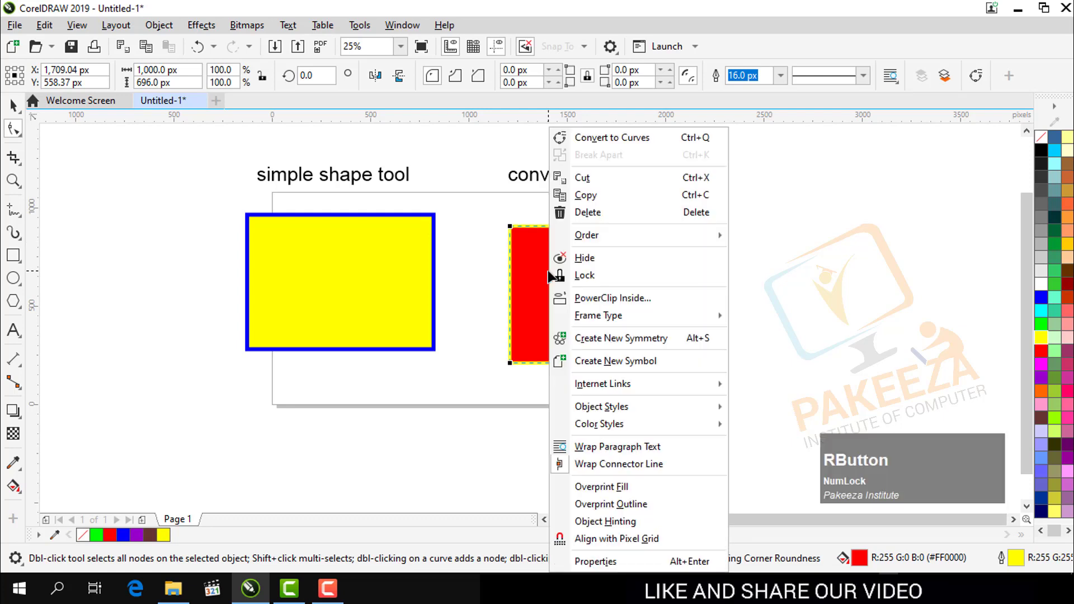
left_click(623, 141)
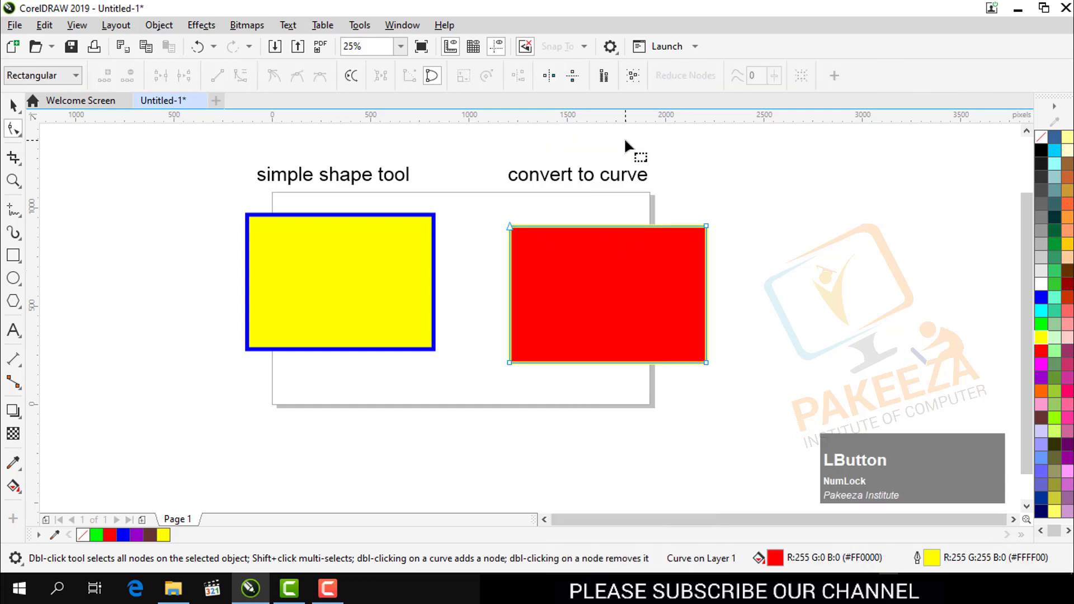
Compare the corner nodes and Shape tool options of the plain yellow rectangle with those of the red curve object
left_click(364, 220)
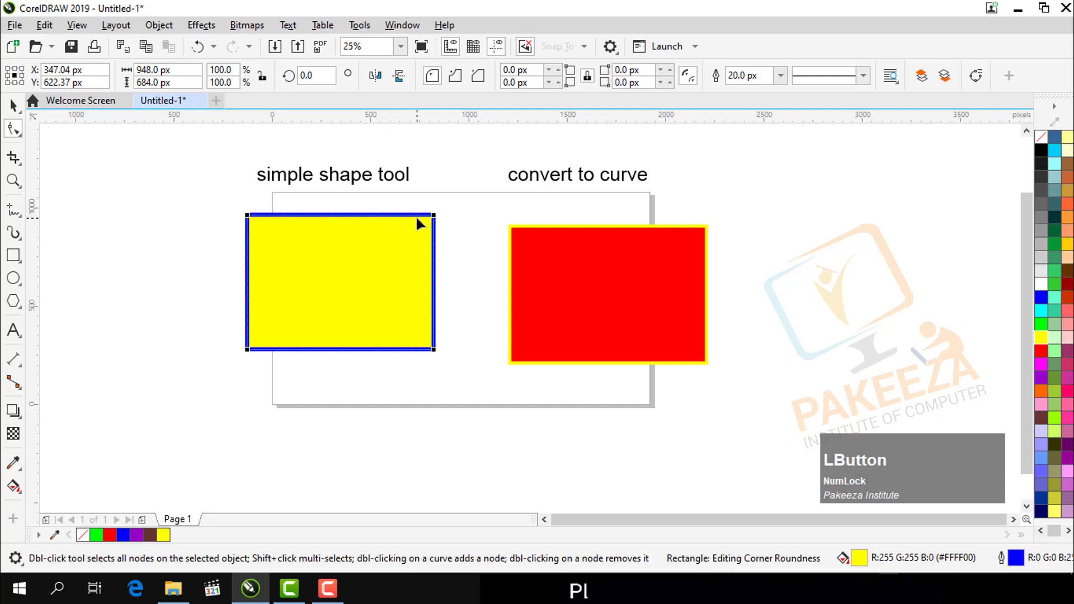
scroll(415, 216, "up", 1)
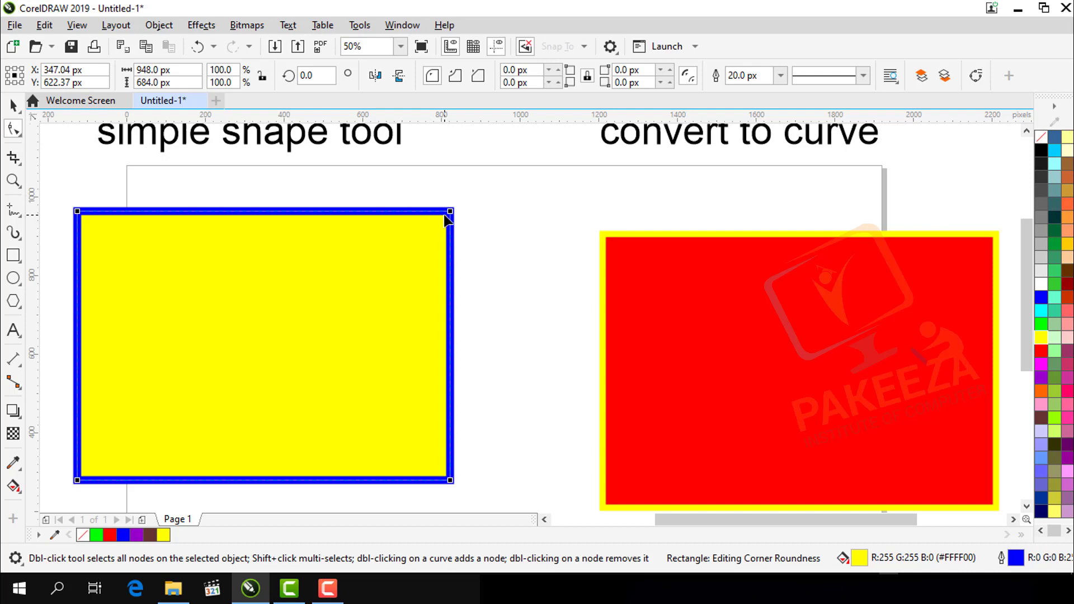
left_click_drag(687, 525, 708, 520)
scroll(649, 373, "down", 4)
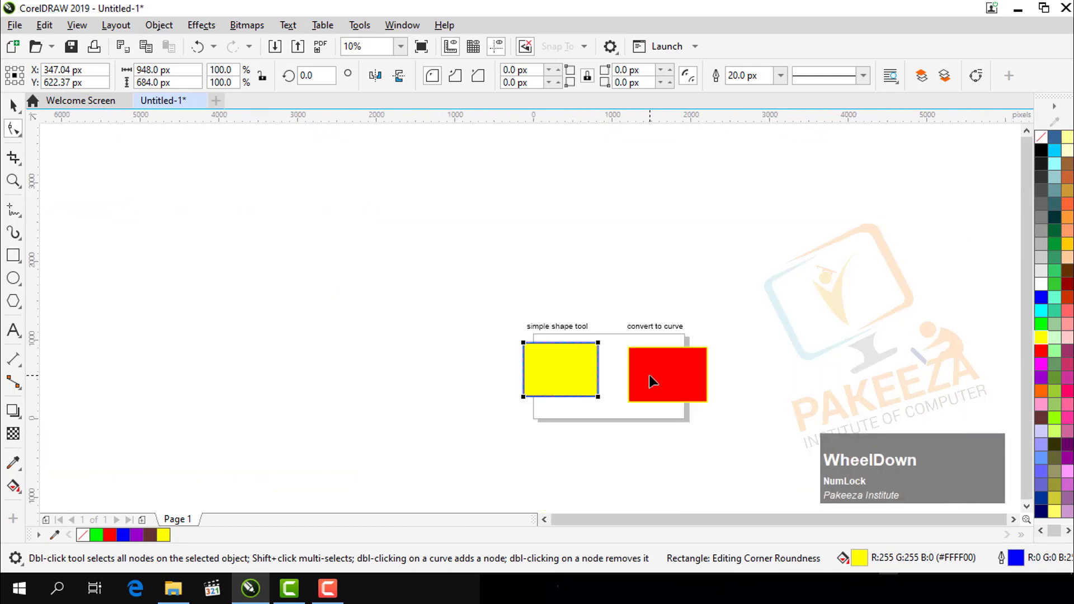
scroll(649, 375, "up", 4)
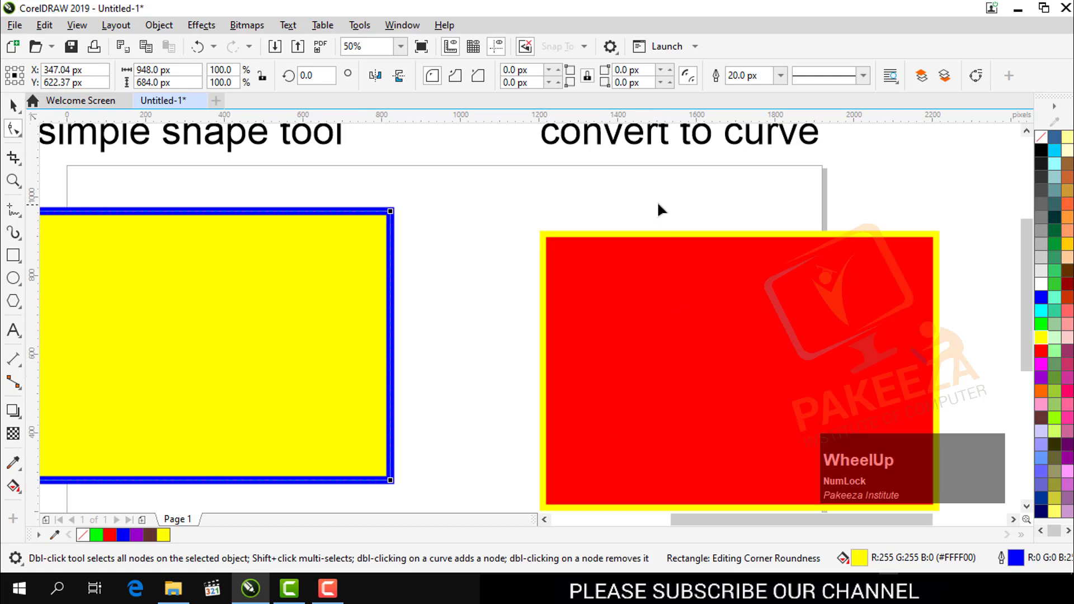
left_click(719, 259)
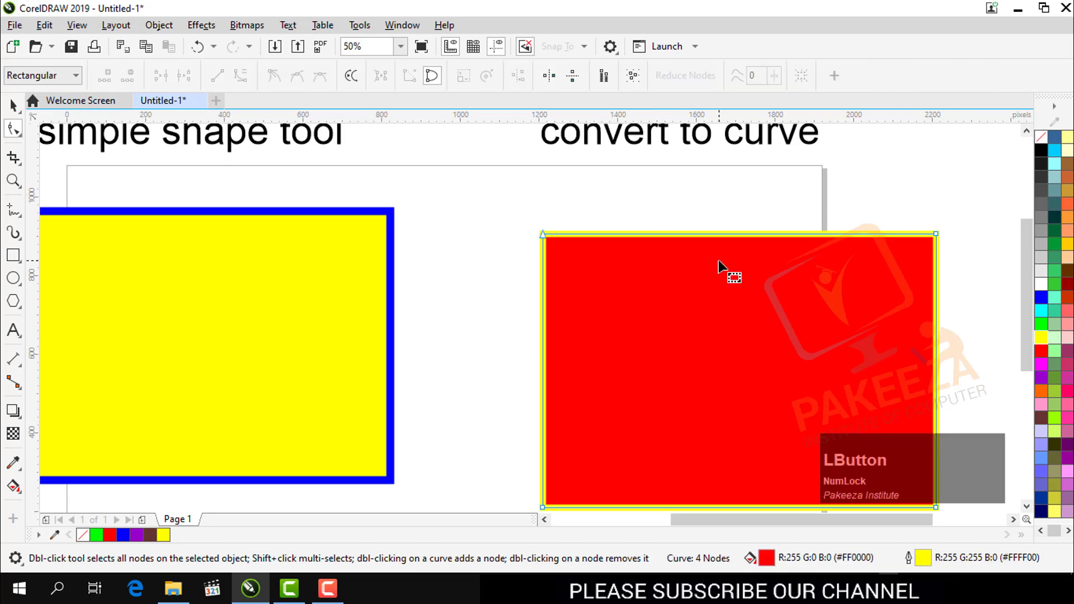
scroll(578, 247, "up", 1)
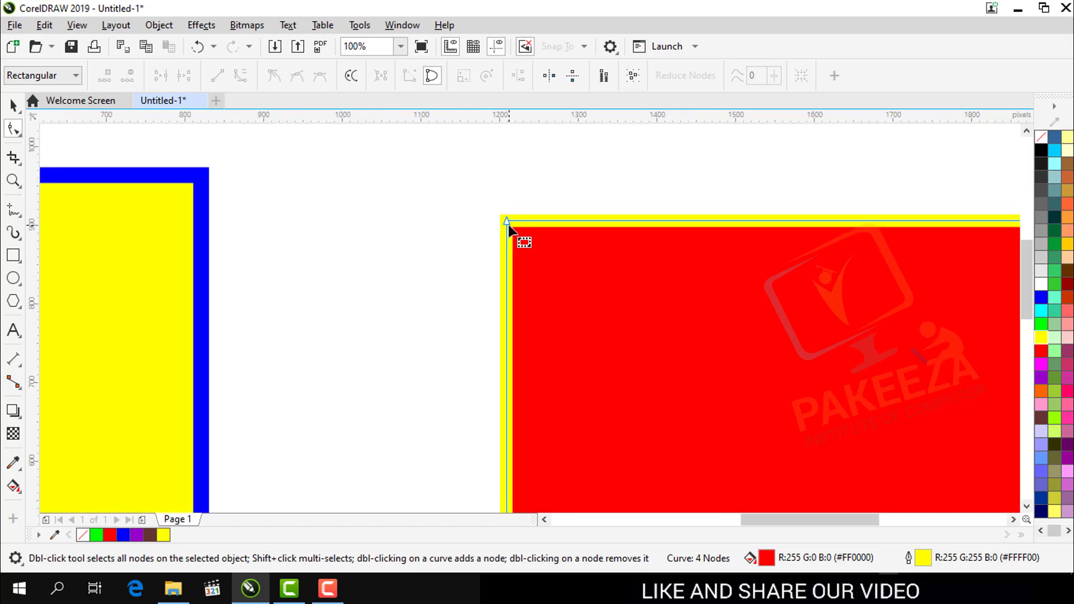
scroll(509, 226, "down", 2)
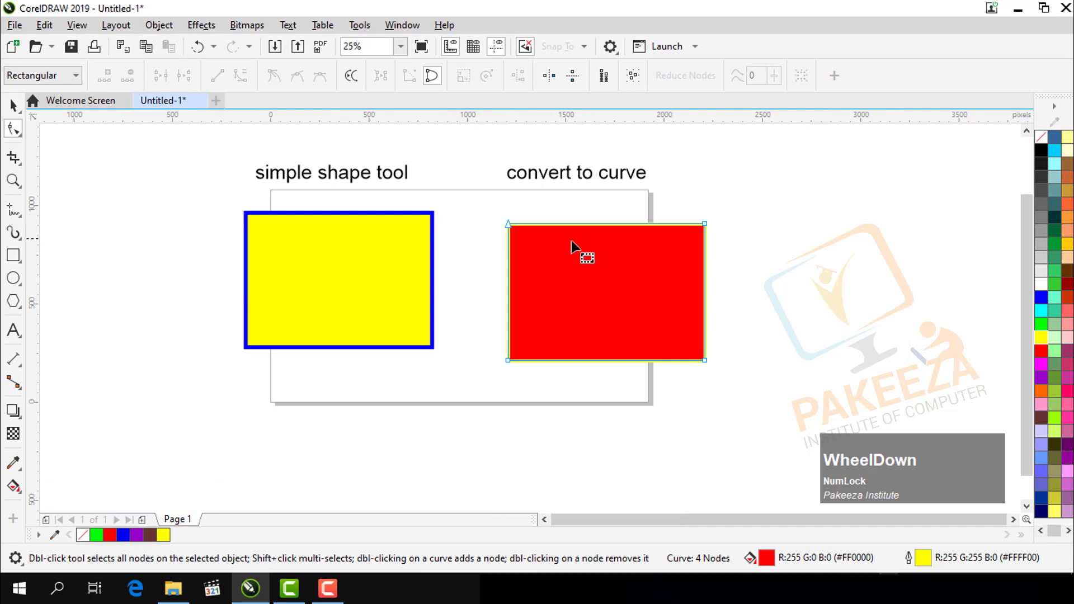
left_click(461, 160)
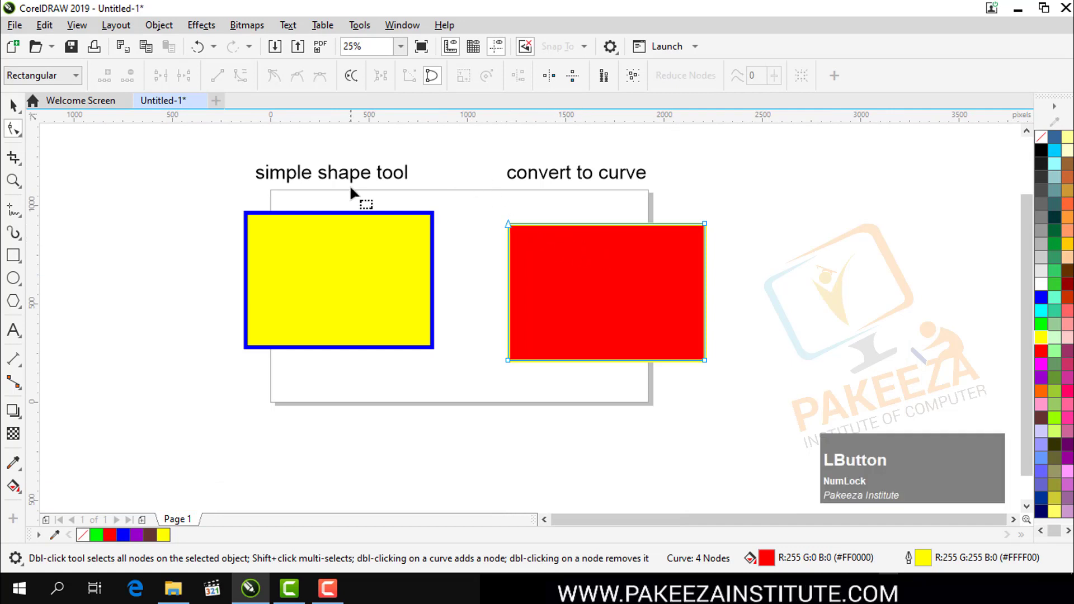
left_click(289, 238)
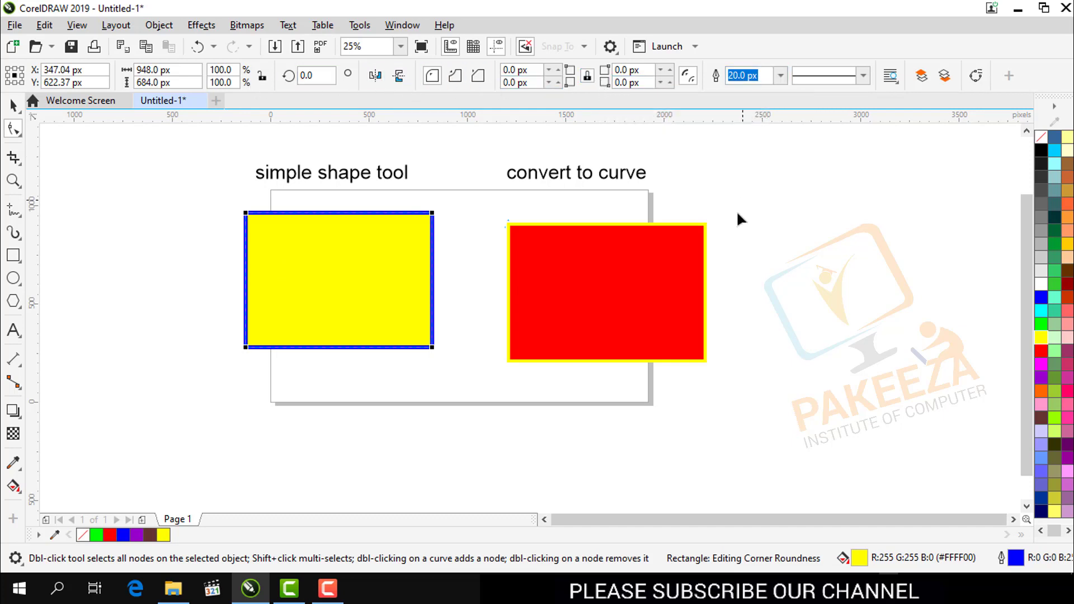
left_click(649, 248)
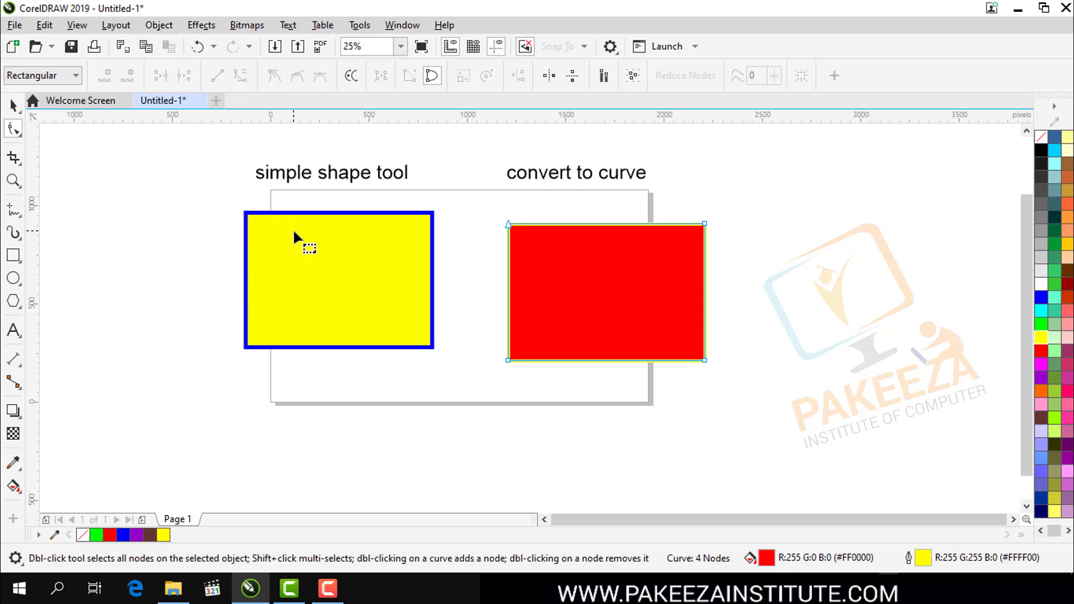
Set the yellow rectangle's width to 1000 px
left_click(322, 251)
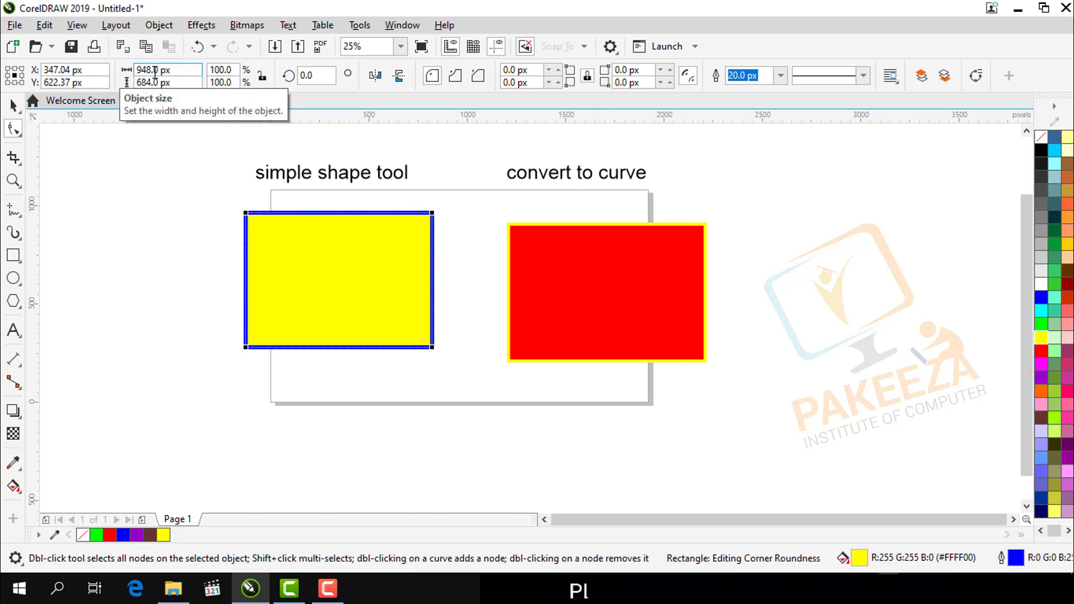
left_click_drag(152, 69, 114, 74)
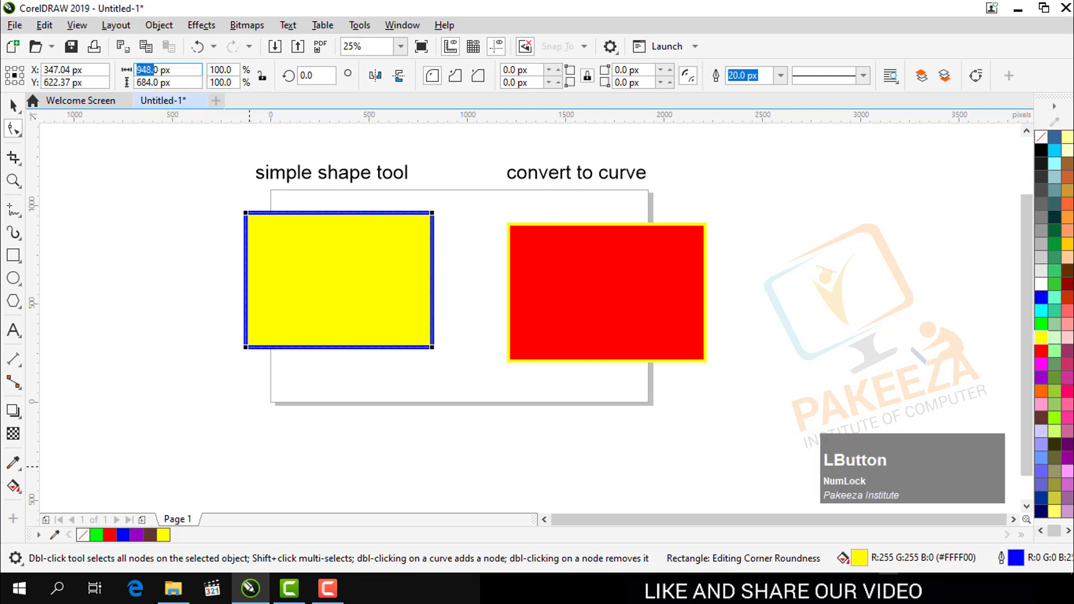
type("1,00")
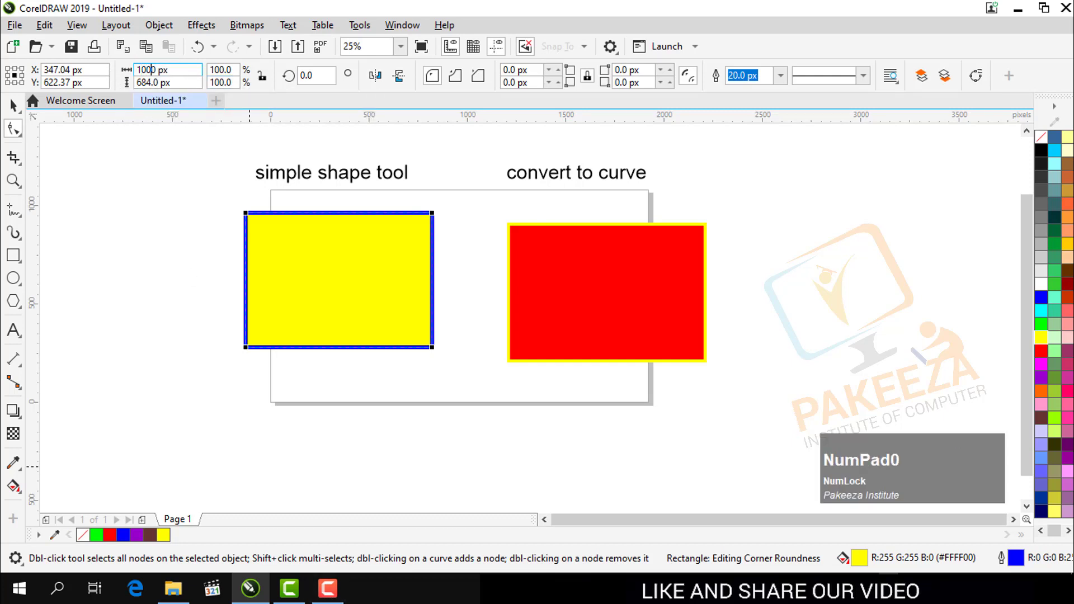
type("0")
key("Return")
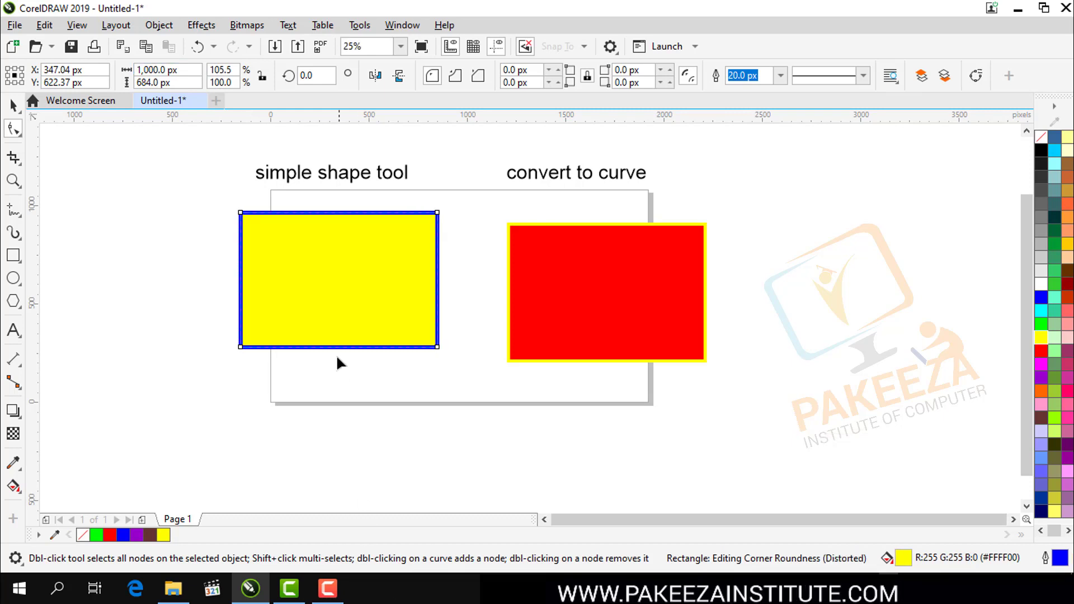
Set the yellow rectangle's height to 1000 px and move it down clear of the "simple shape tool" label
left_click(154, 83)
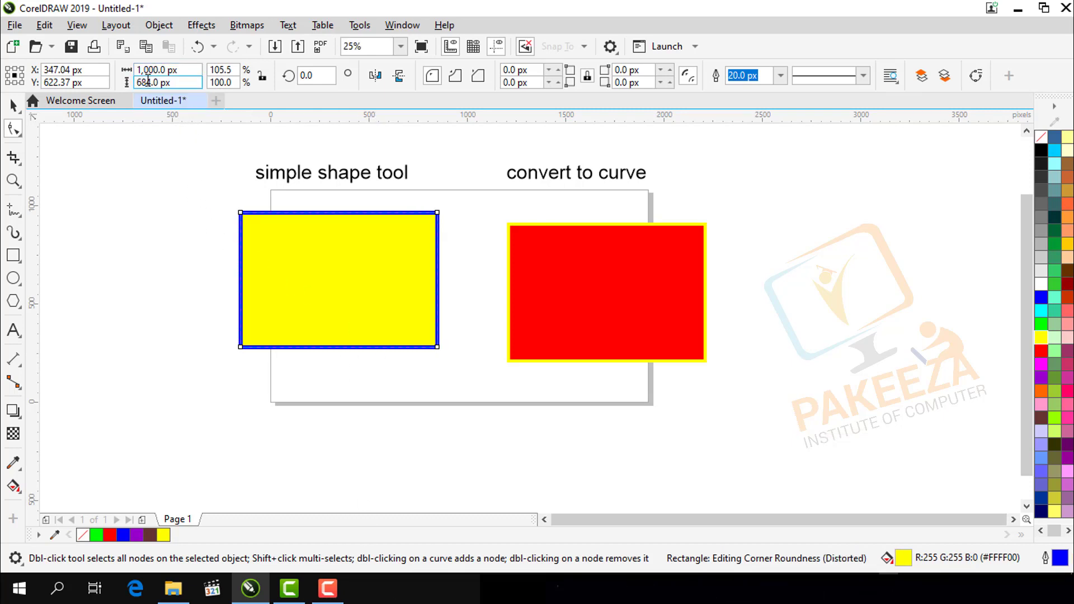
double_click(159, 84)
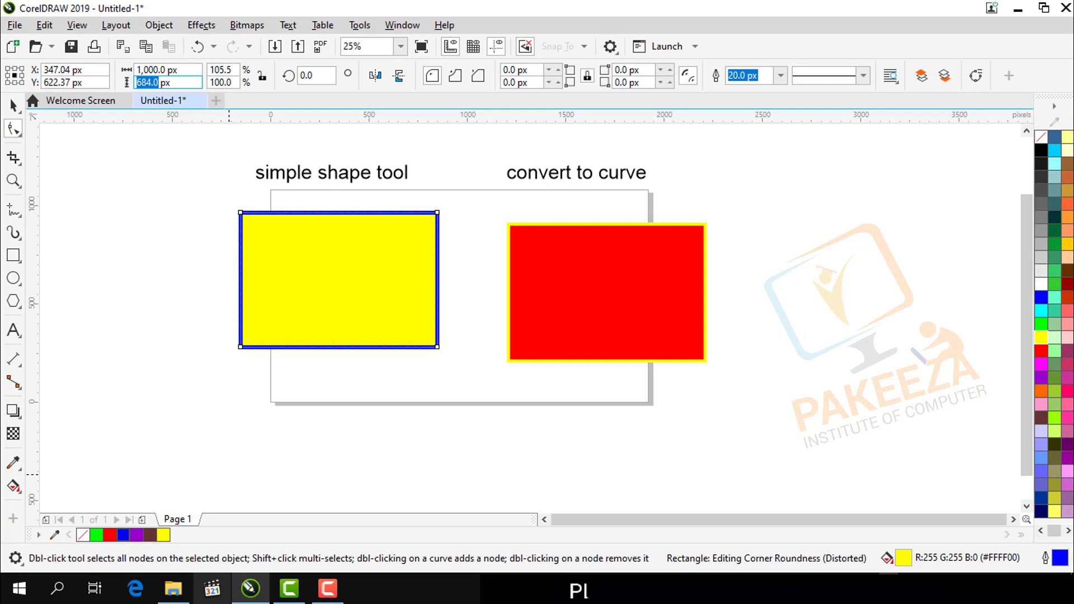
type("1,")
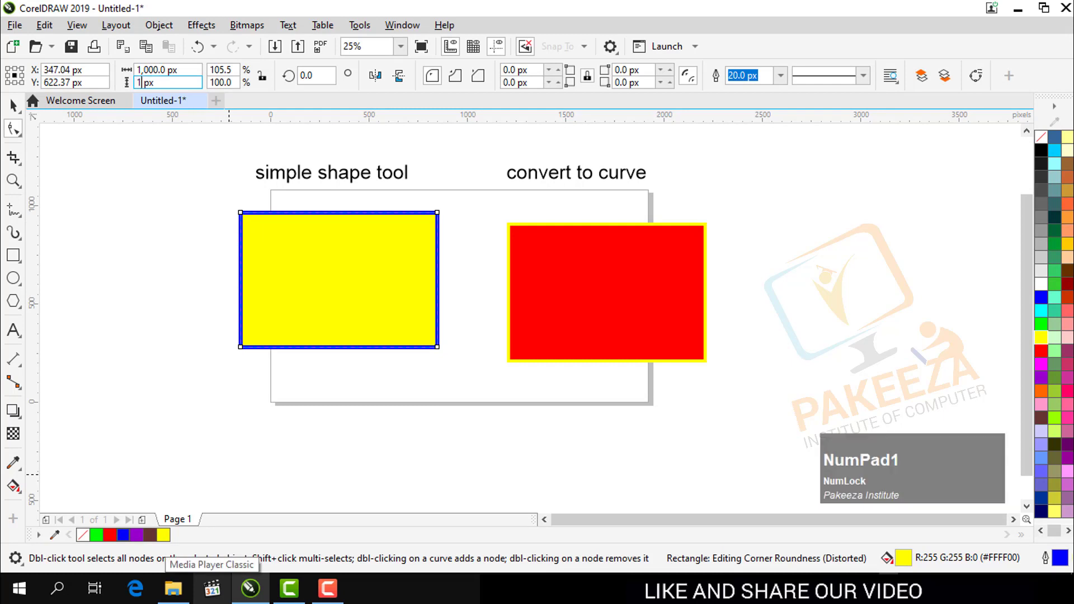
type("00")
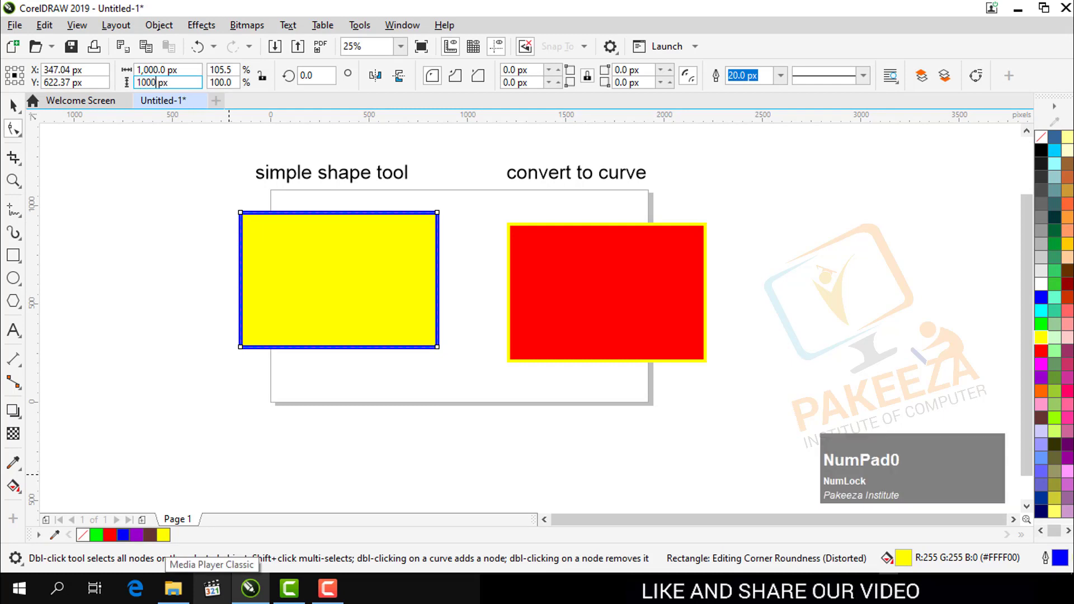
type("0")
key("Return")
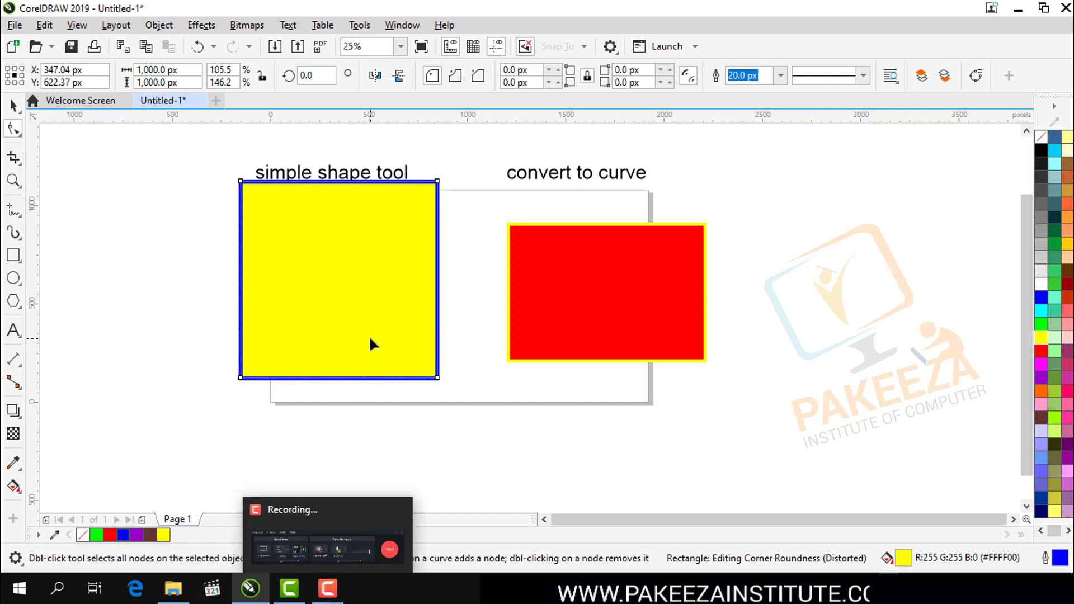
left_click(13, 105)
left_click_drag(334, 276, 321, 317)
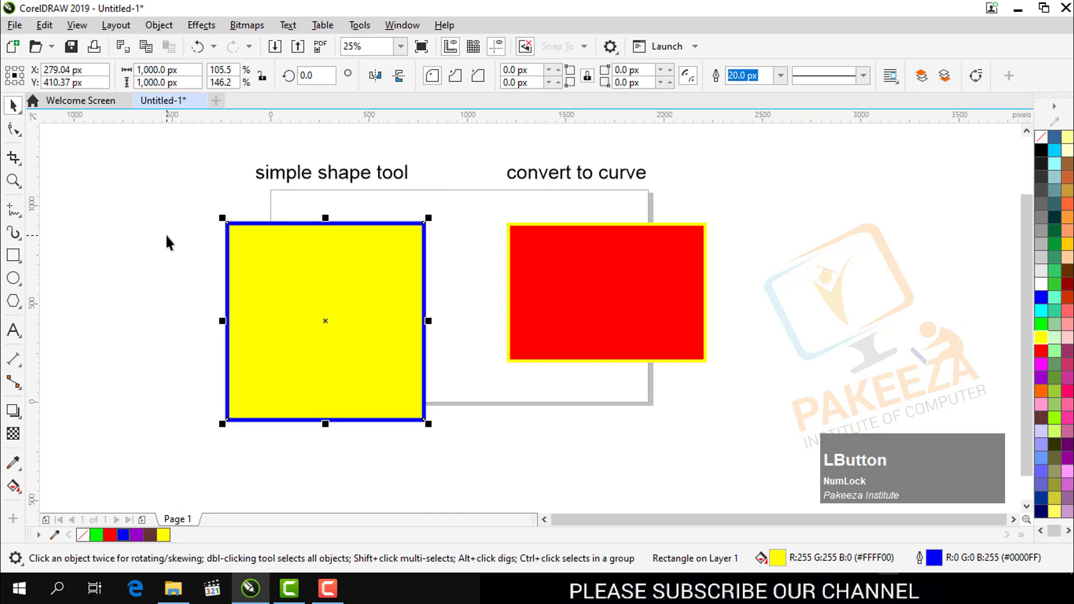
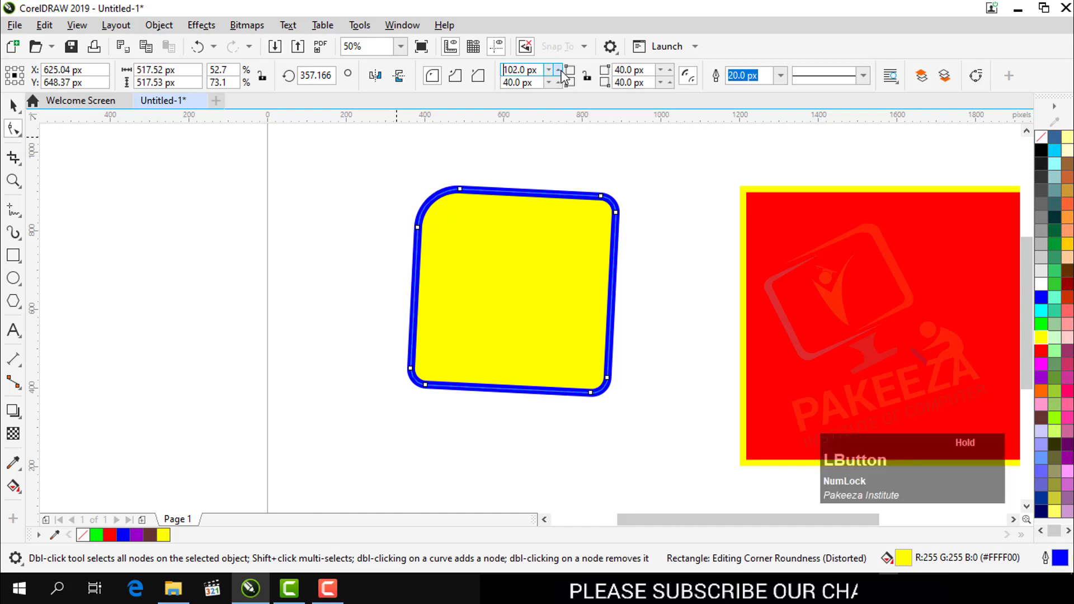
Increase the yellow shape's upper-left corner radius to 134 px and switch its corners to the scalloped style
left_click_drag(561, 73, 562, 74)
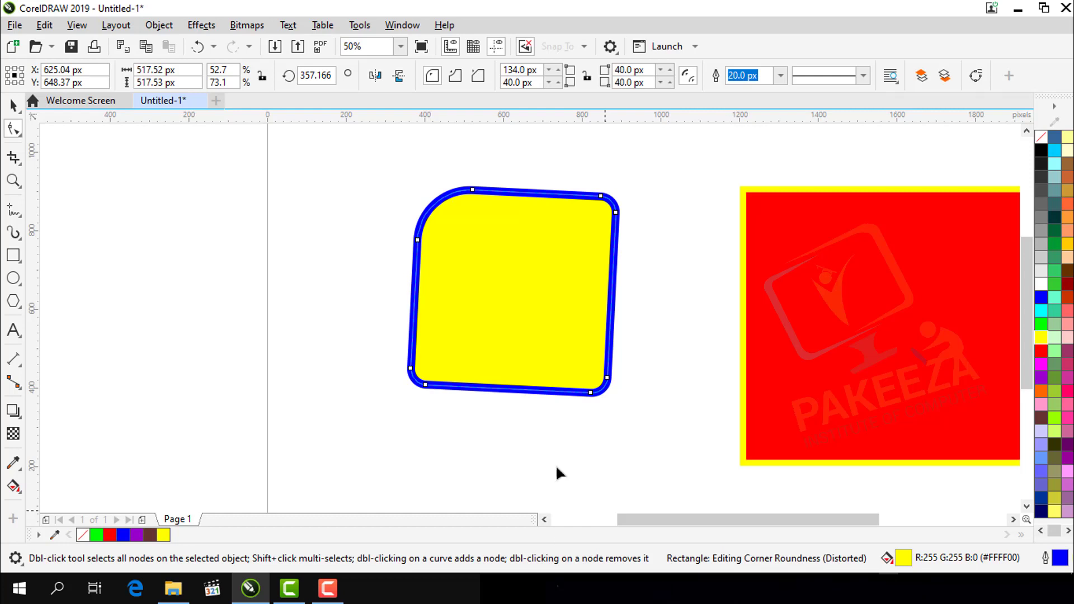
left_click(453, 85)
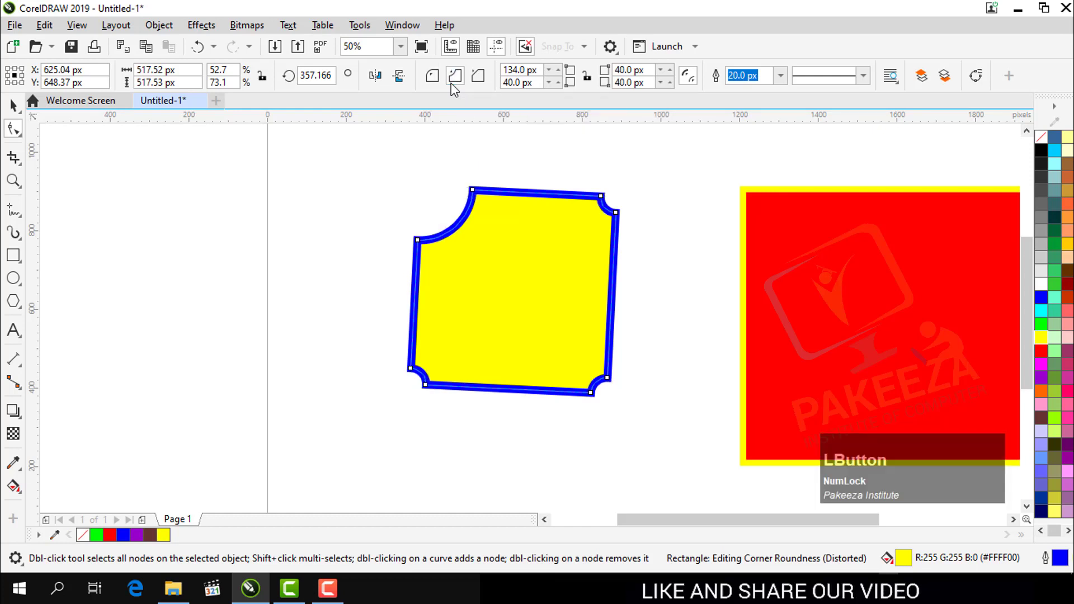
Turn on simultaneous corner editing and undo the recent individual radius and scalloped-corner changes on the yellow shape
left_click(584, 77)
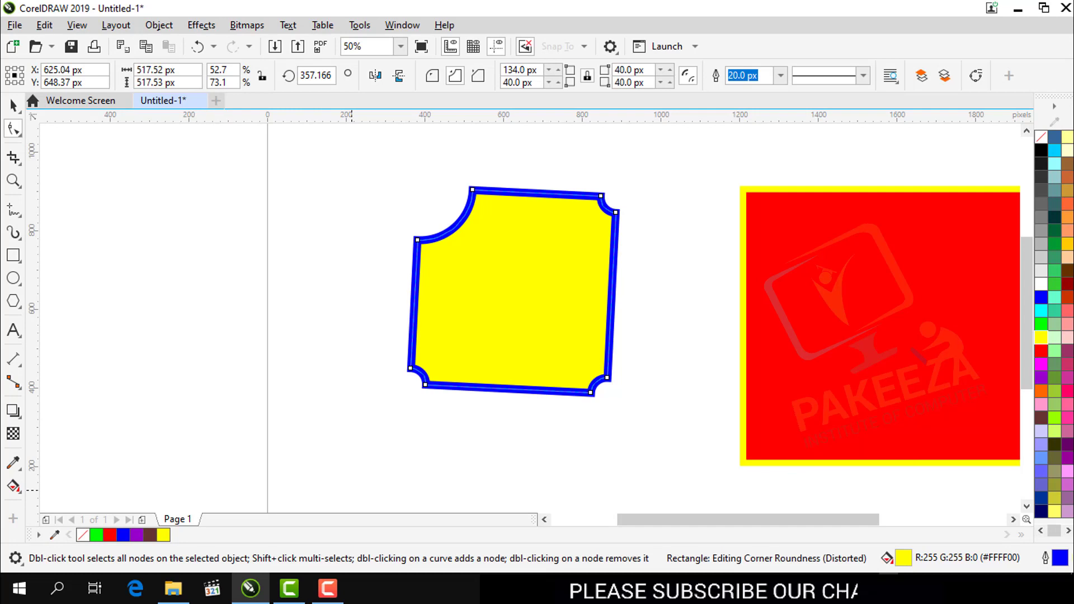
key("ctrl+z")
key("ctrl+z")
key("ctrl+z")
key("ctrl+z")
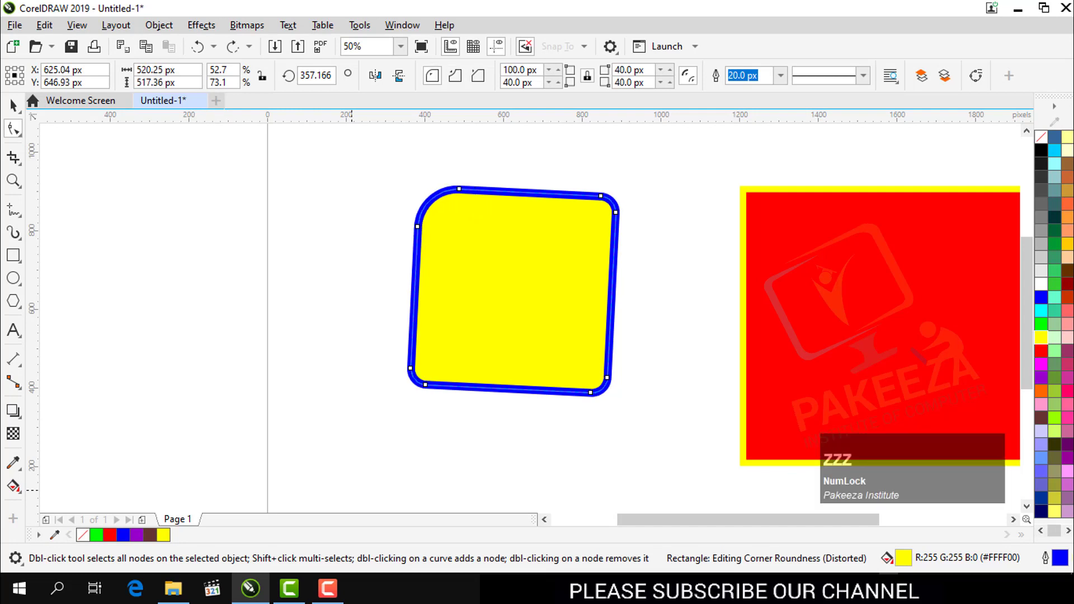
key("ctrl+z")
key("ctrl+z")
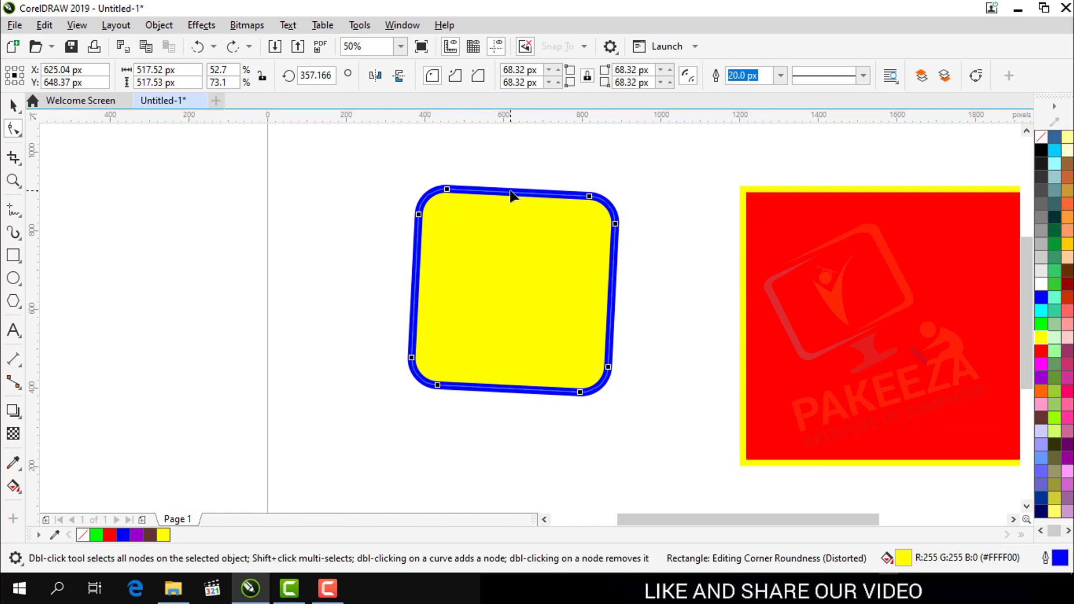
Switch the yellow shape's corners to the scalloped style and enlarge all four corner radii to about 215 px
left_click(535, 156)
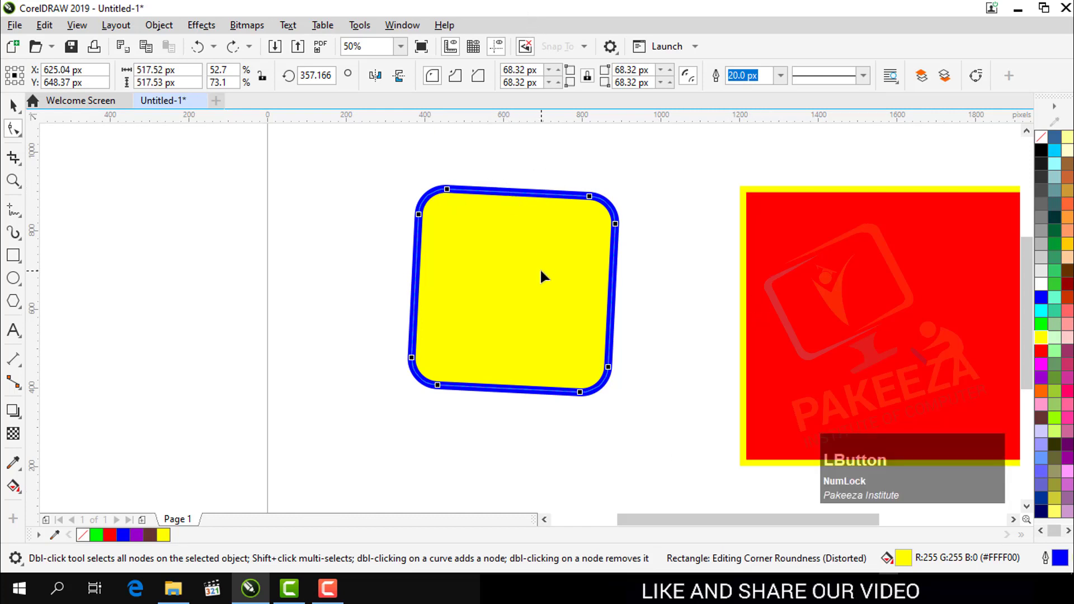
left_click(454, 76)
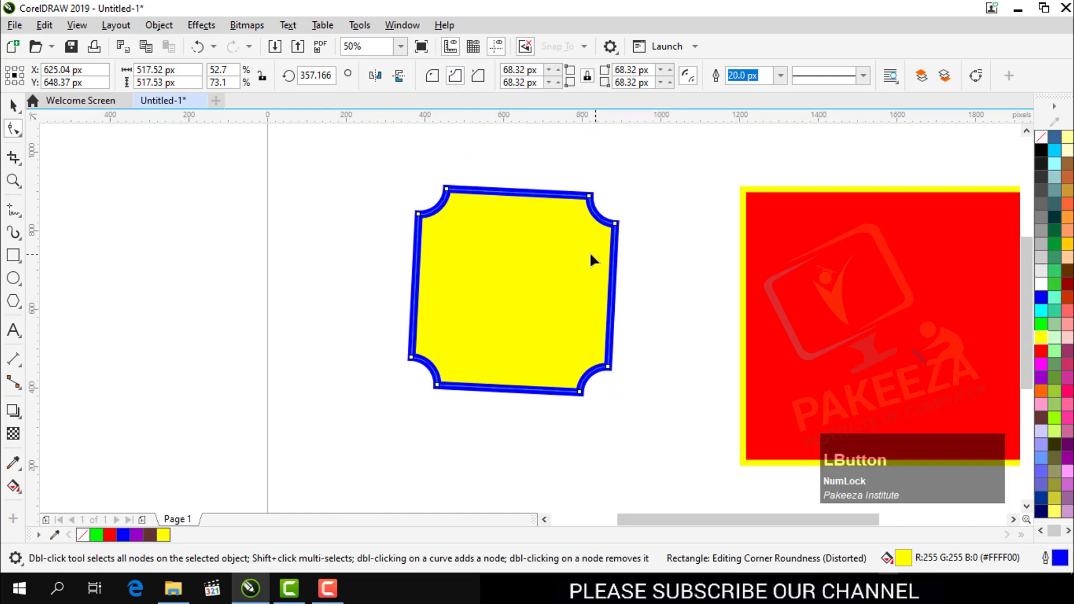
left_click_drag(615, 226, 528, 264)
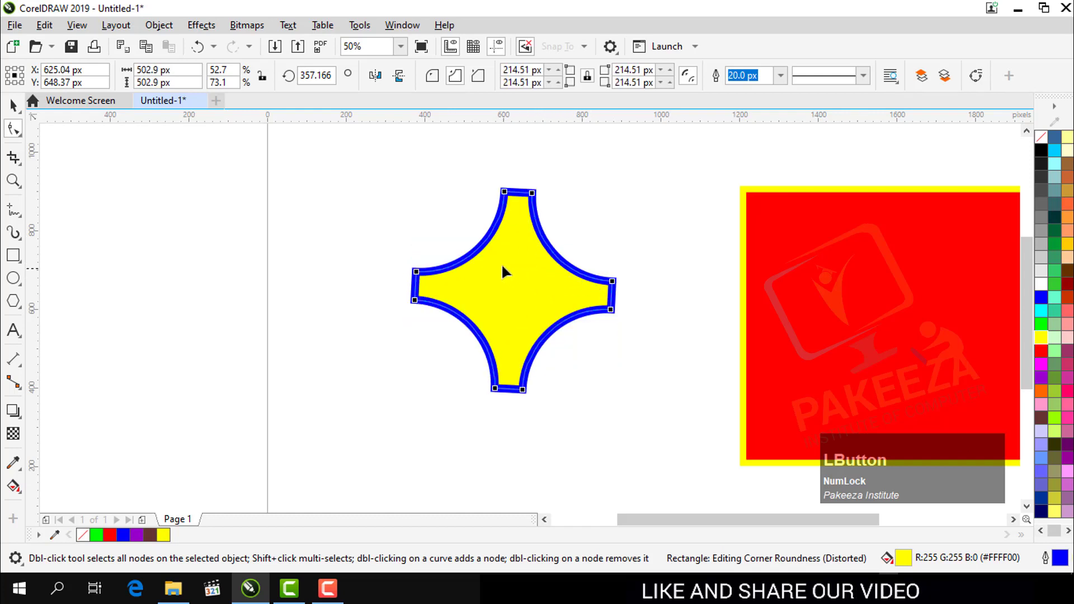
Switch the yellow shape's corners to chamfered, enlarge all radii to 250 px and reduce them to about 113 px
left_click(479, 75)
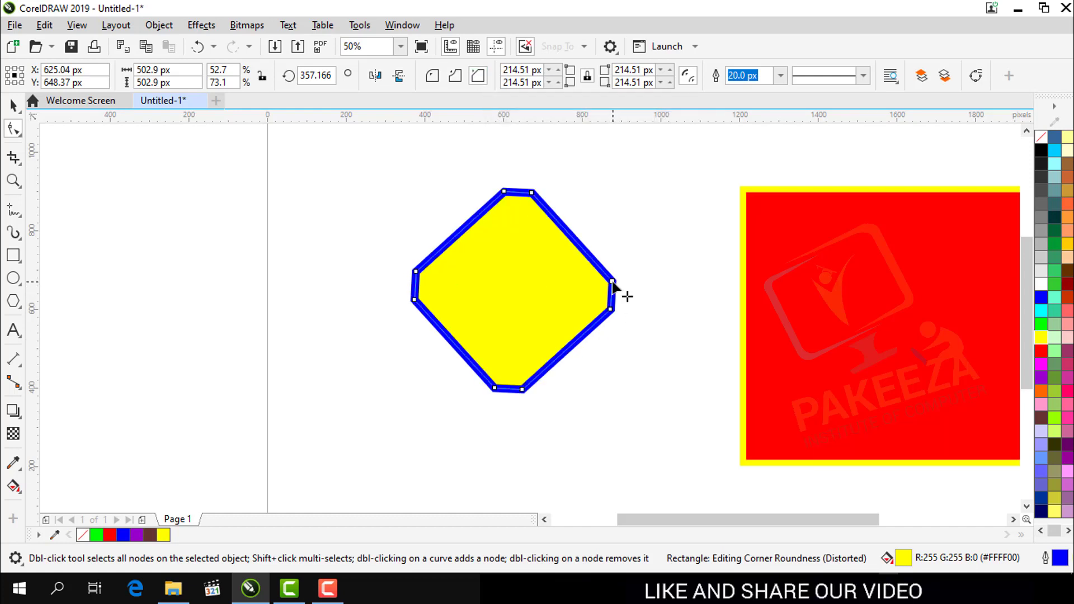
left_click_drag(619, 295, 532, 305)
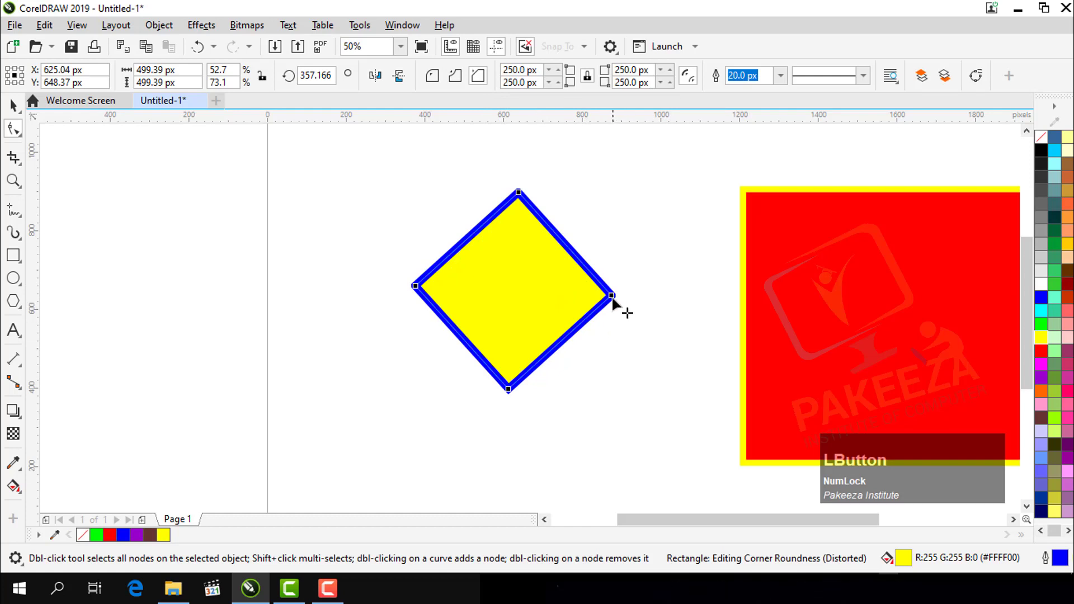
left_click_drag(613, 301, 754, 365)
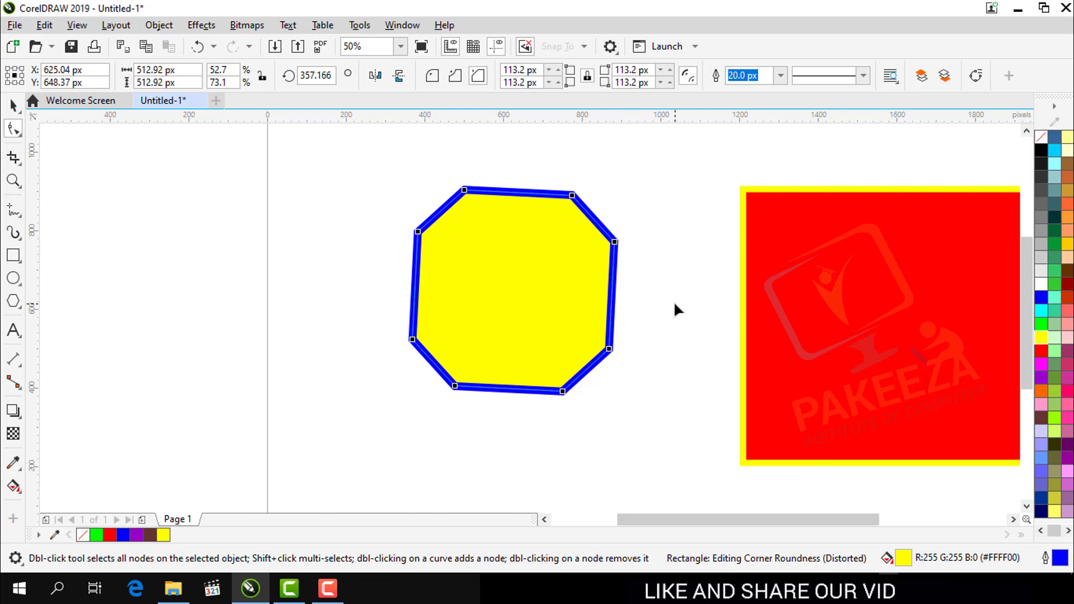
Adjust the corner nodes so the upper-right chamfer is about 152 px and the other three are about 132 px
left_click_drag(522, 197, 447, 206)
left_click(378, 205)
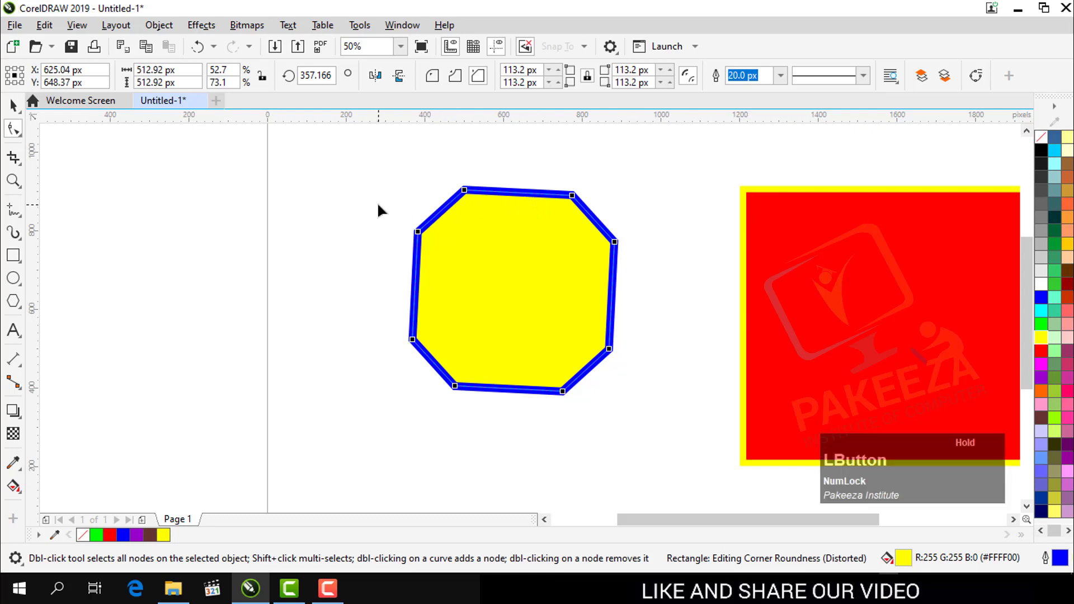
left_click(695, 83)
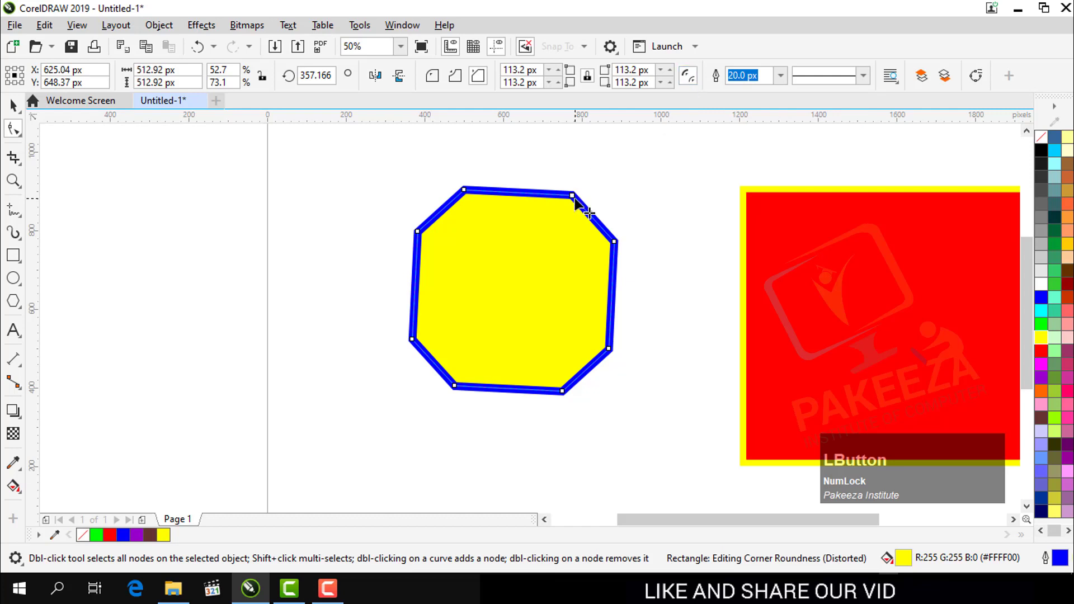
mouse_move(574, 197)
left_mouse_down()
mouse_move(502, 256)
mouse_move(583, 216)
mouse_move(526, 251)
mouse_move(576, 218)
mouse_move(526, 245)
mouse_move(562, 227)
mouse_move(562, 212)
left_mouse_up()
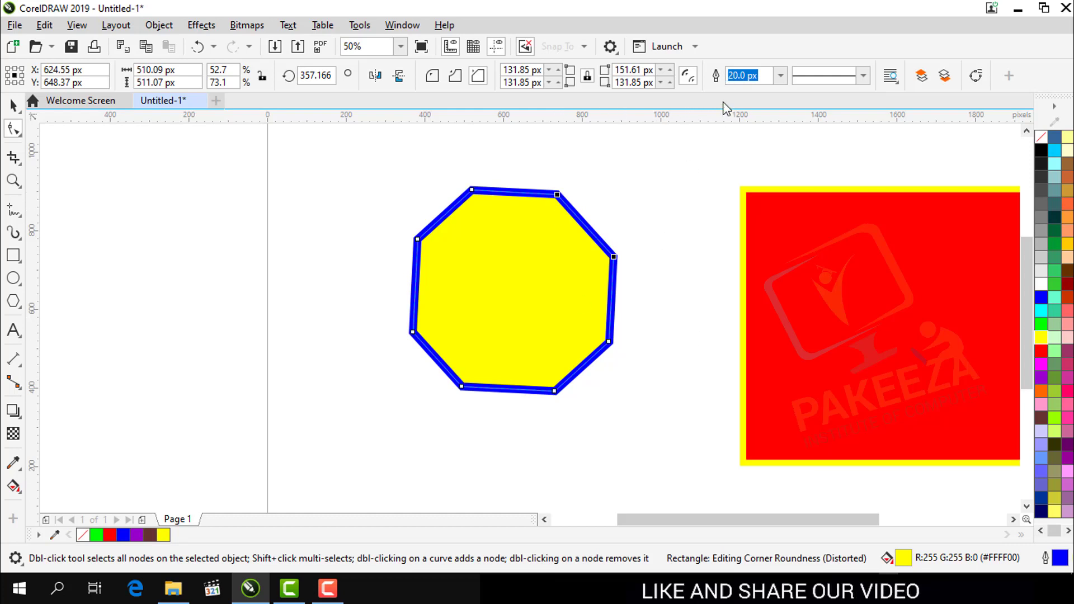
Set the yellow shape's outline width to 5 px and apply a dash-dot line style to it
left_click(781, 76)
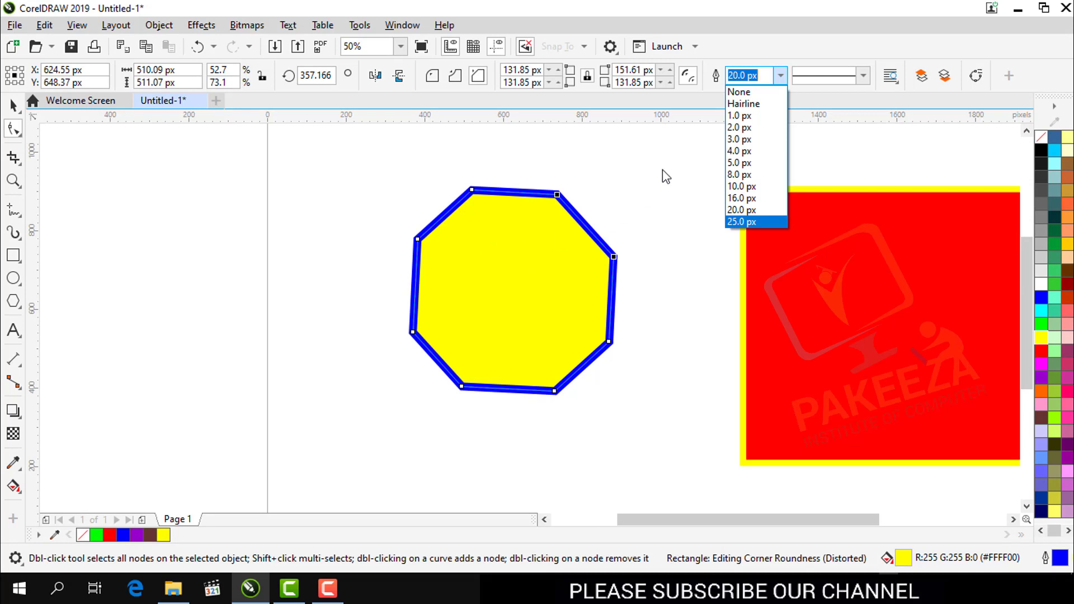
left_click(750, 167)
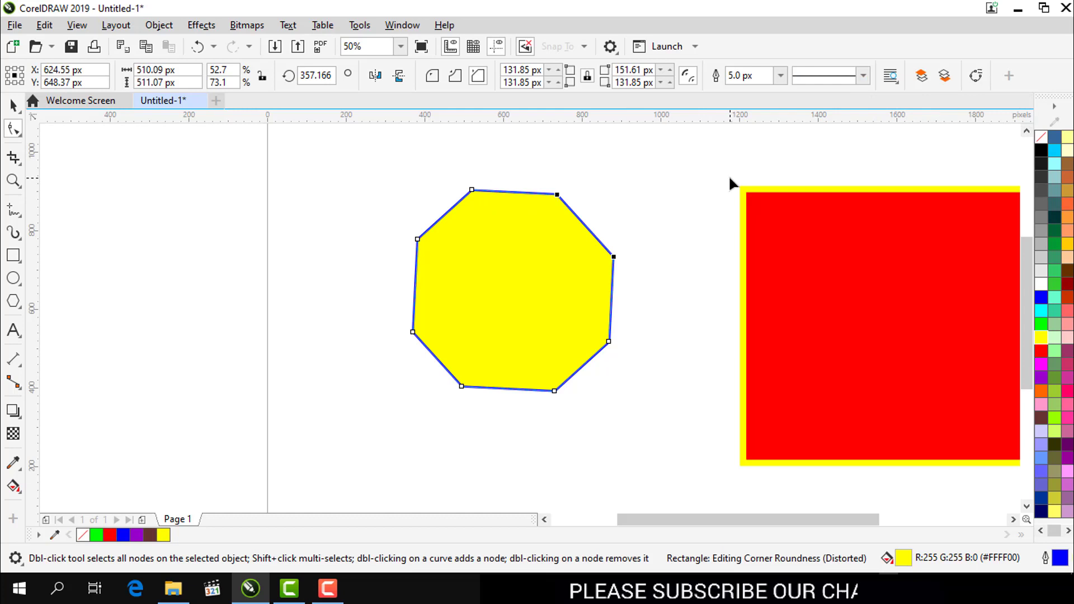
left_click(864, 77)
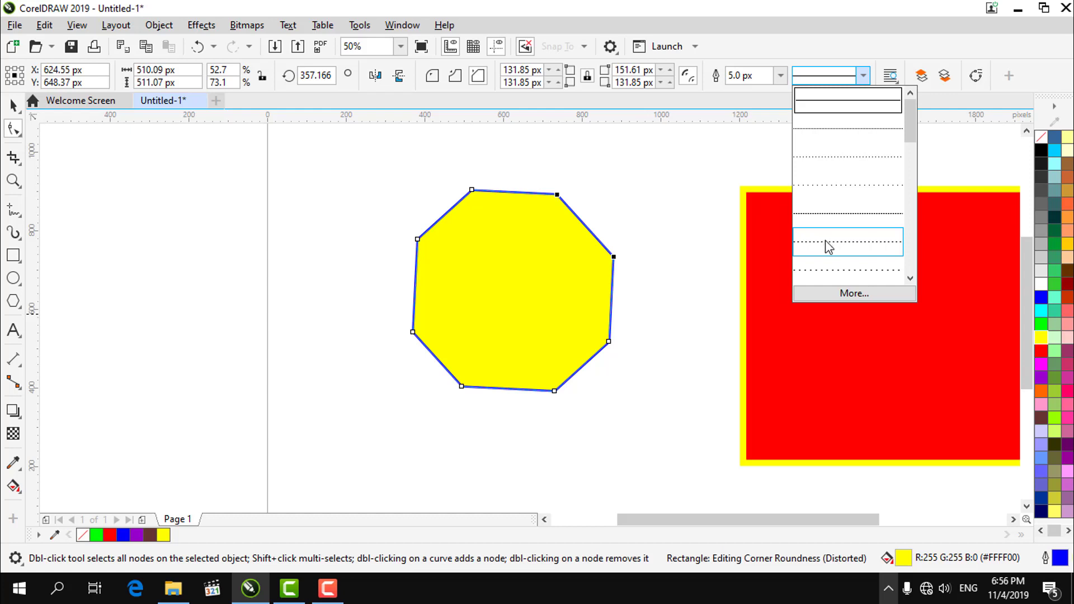
scroll(828, 259, "down", 1)
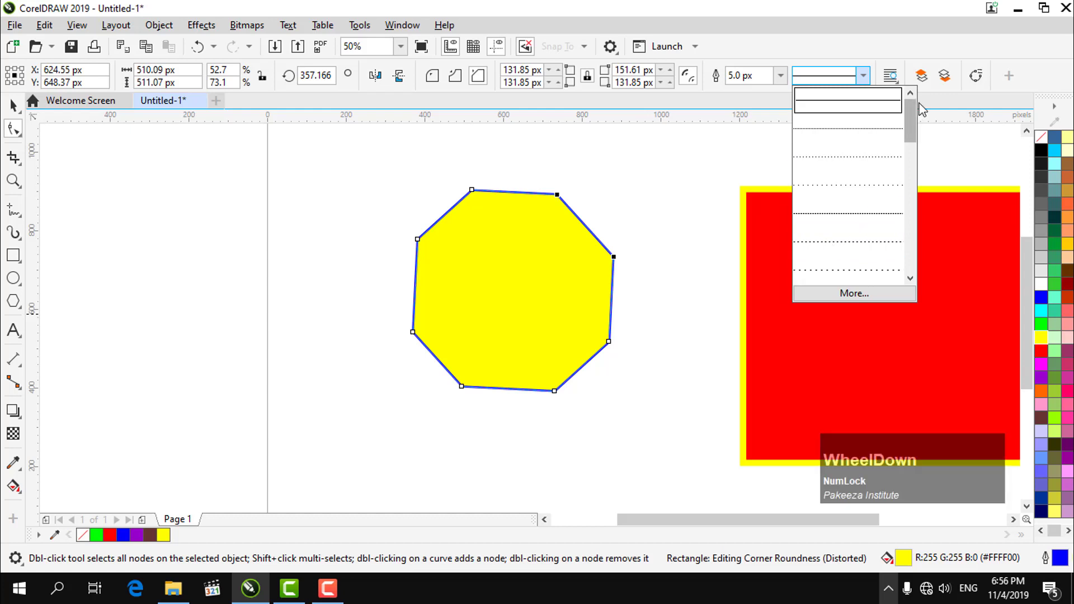
left_click_drag(911, 123, 918, 224)
left_click(871, 219)
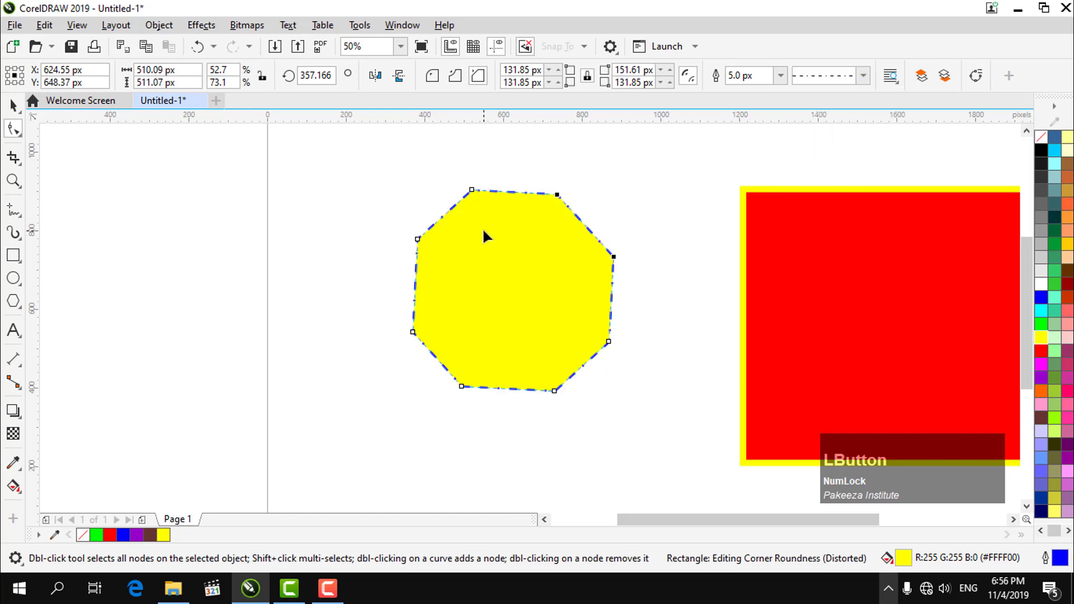
scroll(485, 231, "up", 2)
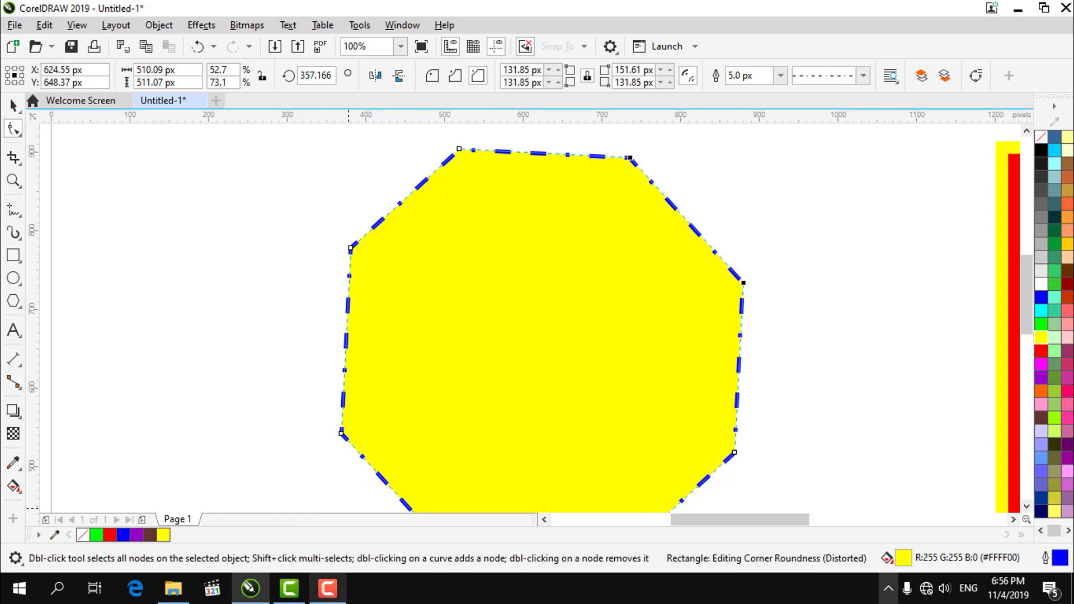
left_click(327, 587)
left_click(1033, 537)
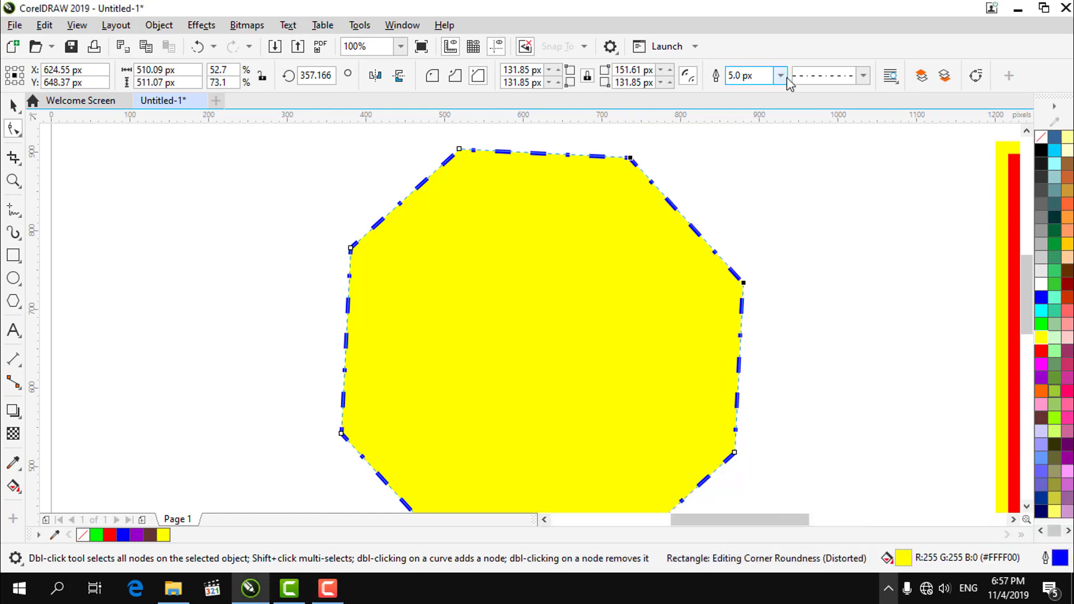
left_click(894, 84)
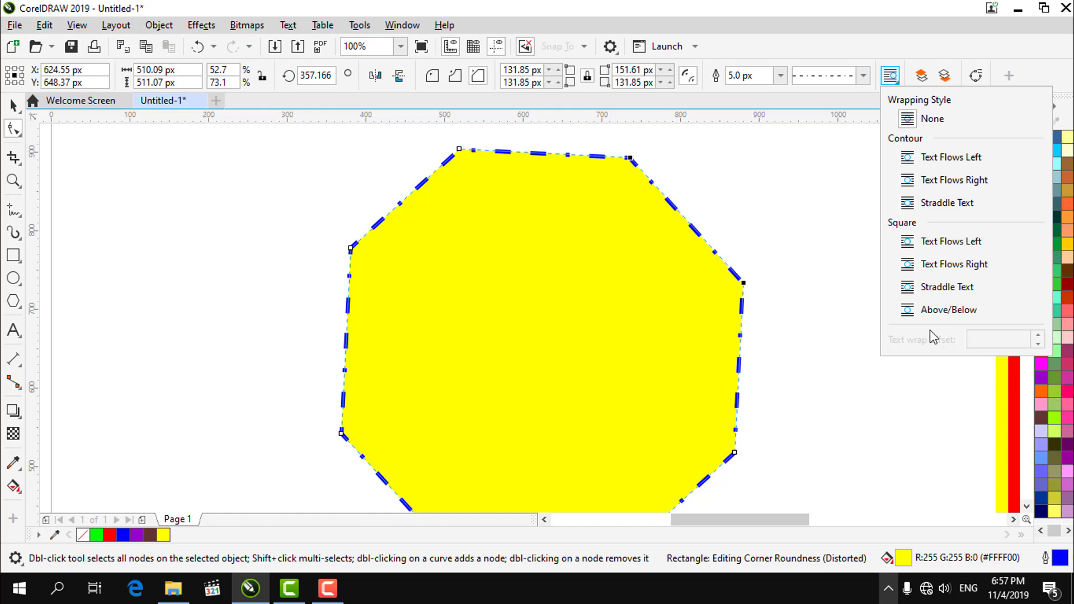
left_click(789, 249)
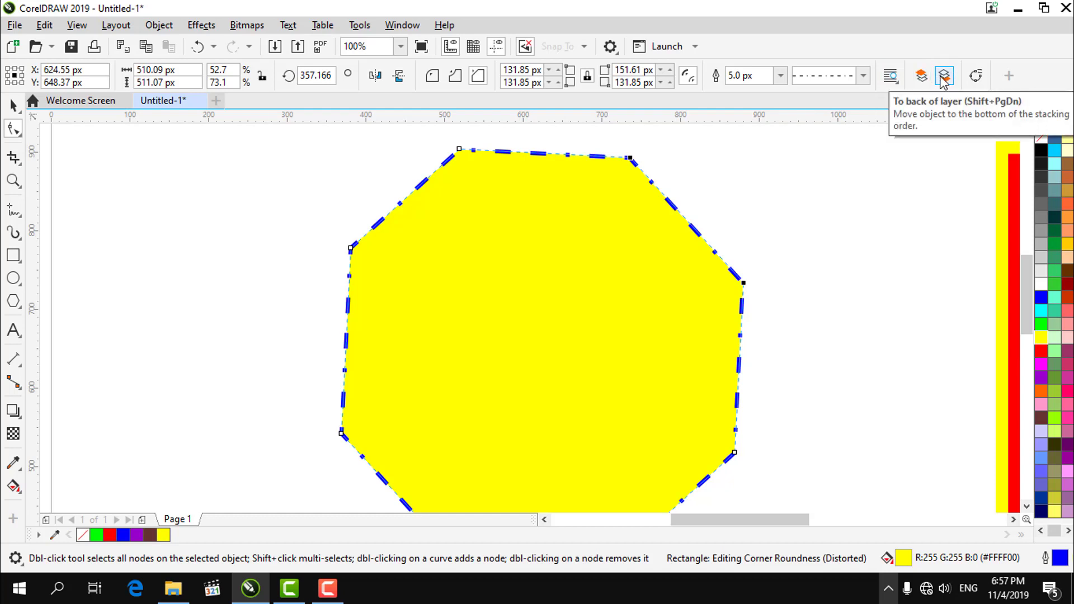
Draw a tall rectangle about 228 by 452 px beside the yellow shape and fill it with blue
scroll(364, 331, "down", 1)
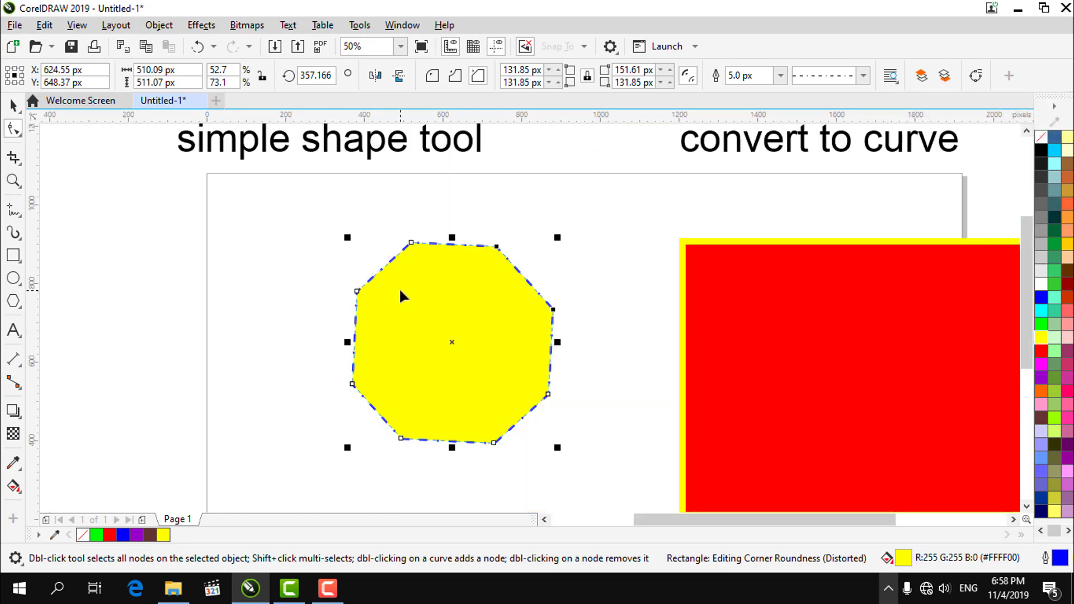
left_click(13, 255)
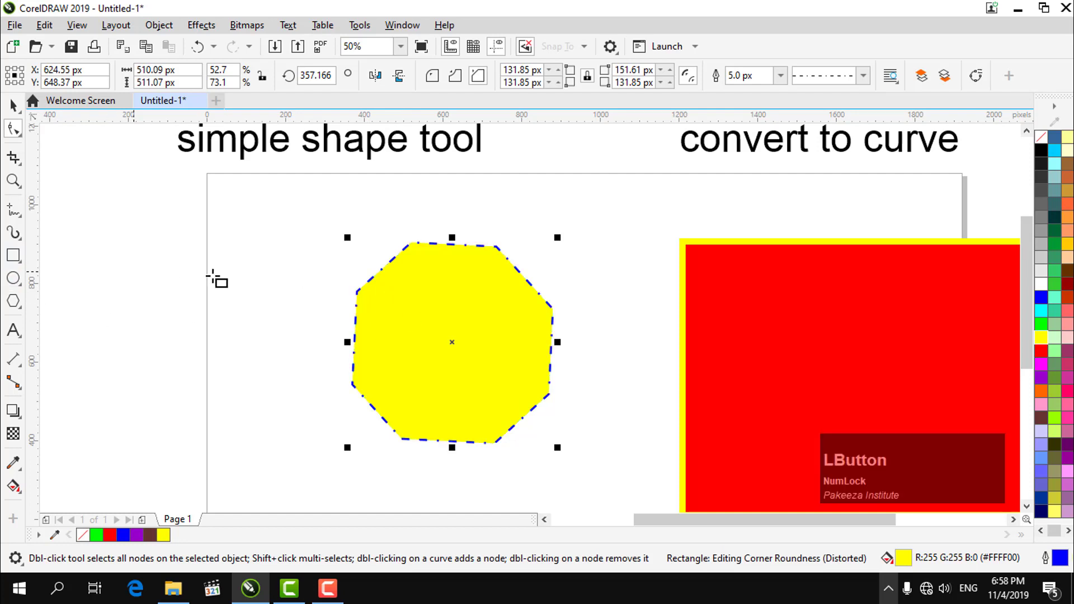
left_click_drag(248, 259, 339, 438)
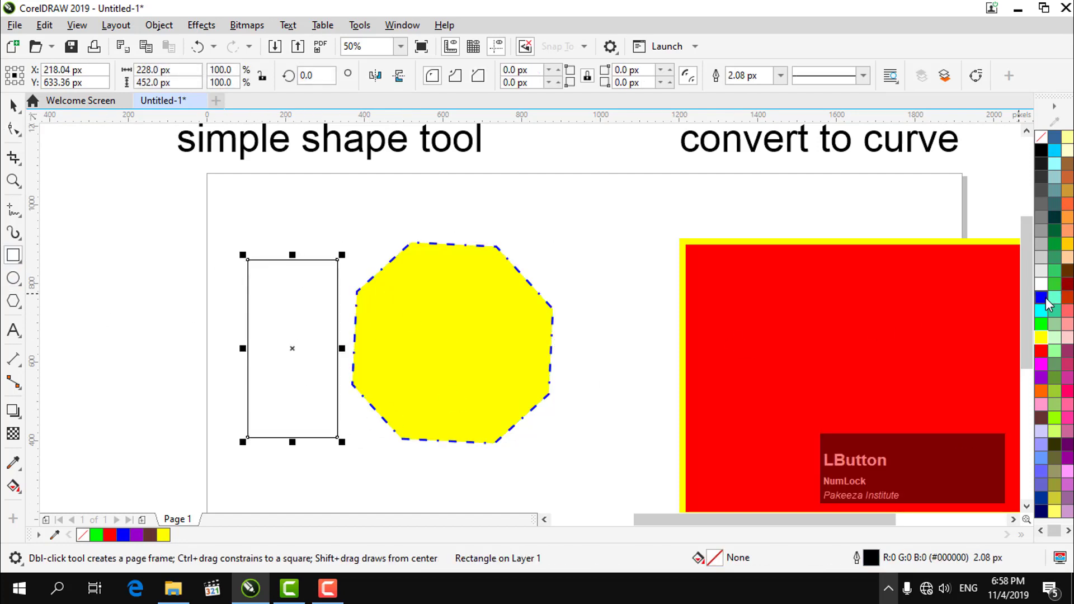
left_click(1041, 297)
Move the blue rectangle onto the yellow shape and enlarge it proportionally to about 279 by 554 px
left_click(13, 104)
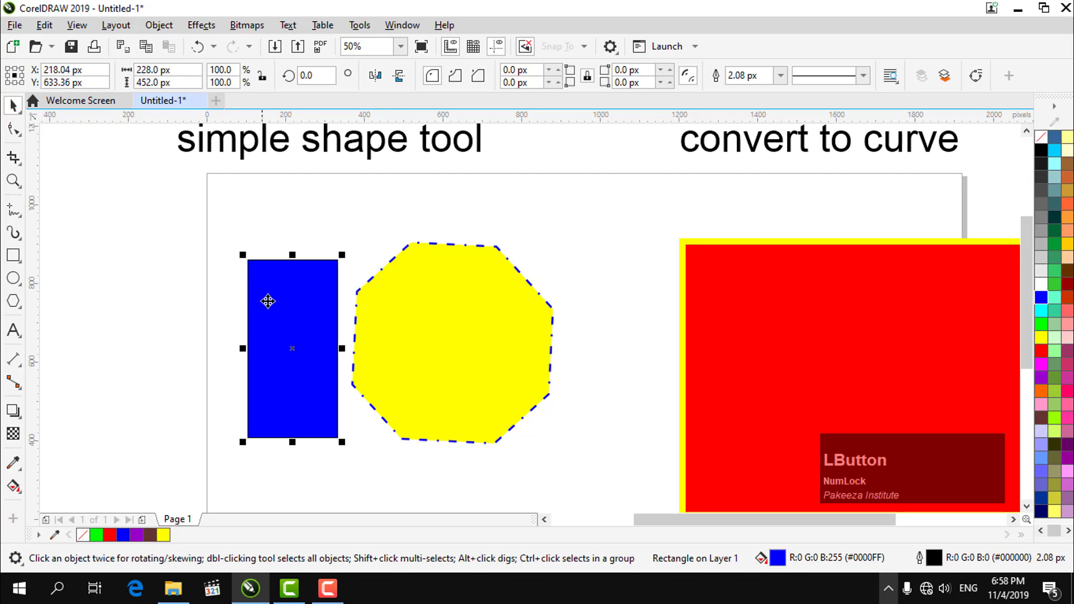
left_click_drag(268, 300, 431, 292)
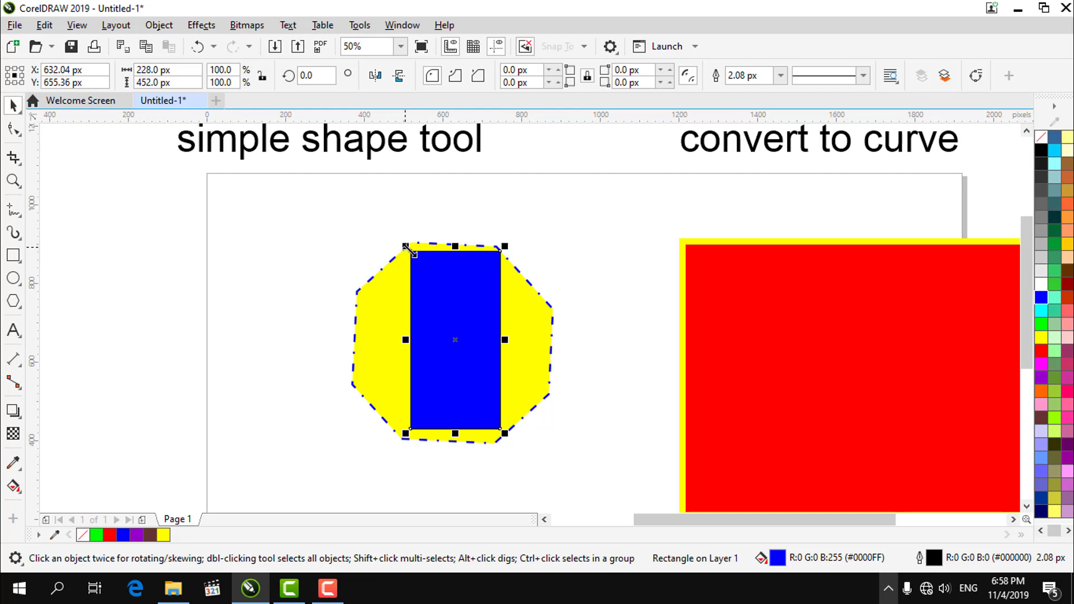
left_click_drag(406, 246, 353, 206)
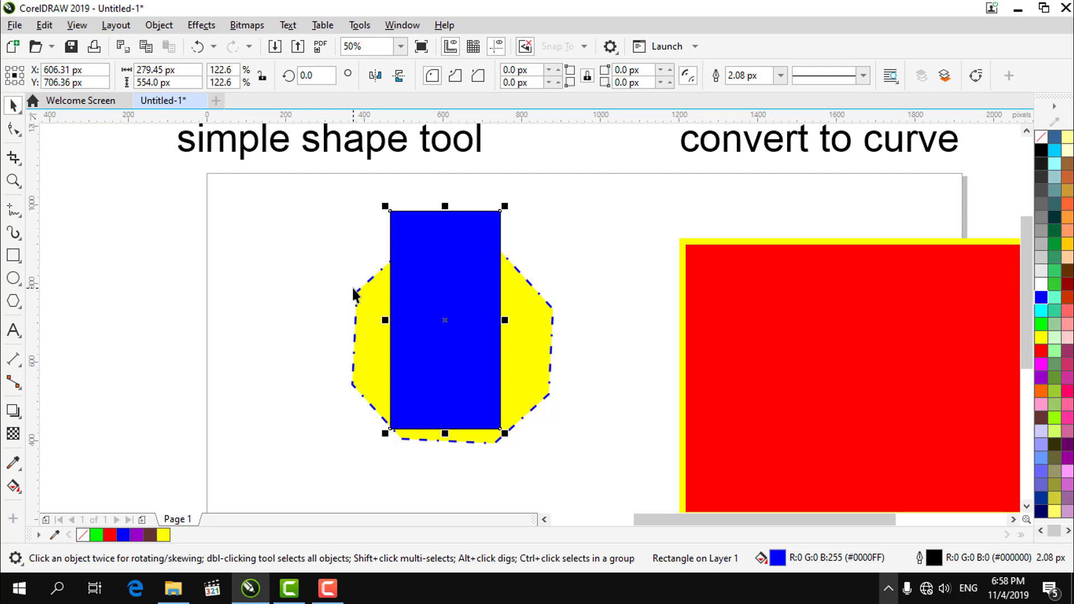
Send the blue rectangle to the back of the layer and bring it to the front again, twice
key("shift")
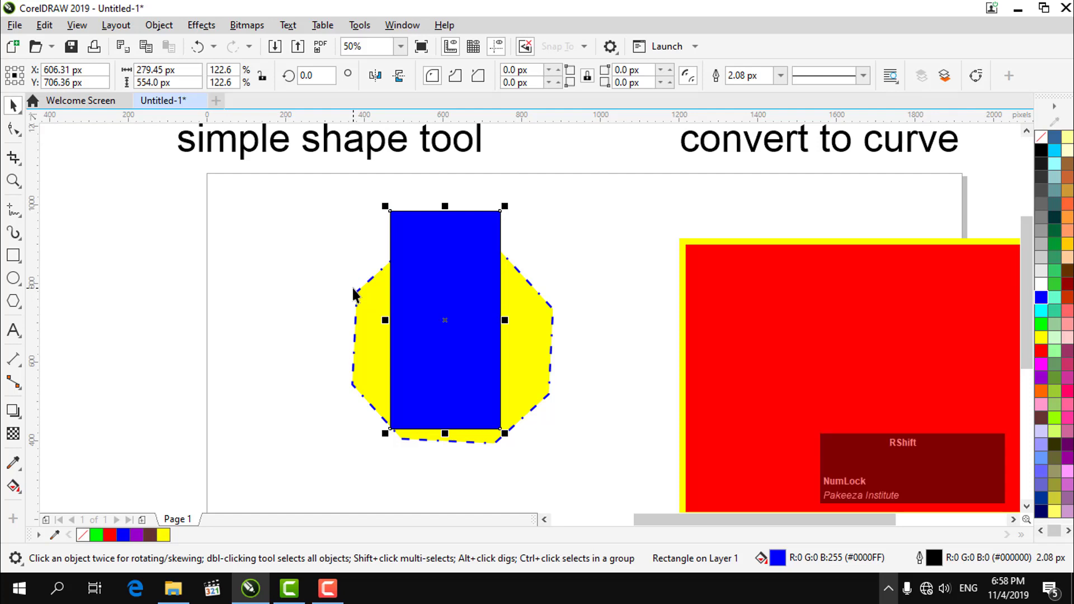
key("shift+Page_Down")
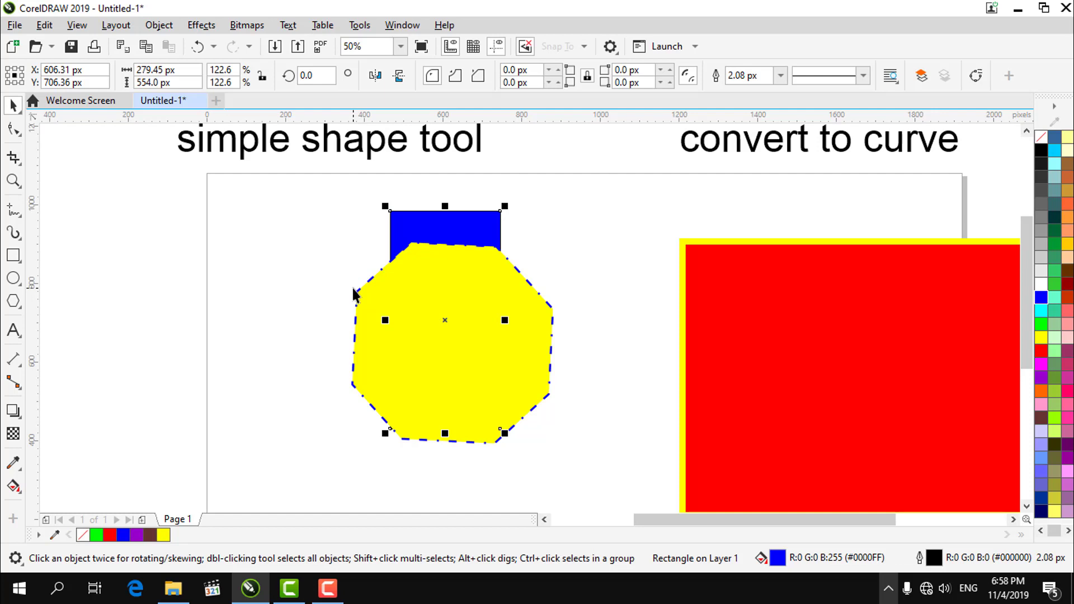
key("shift+Page_Up")
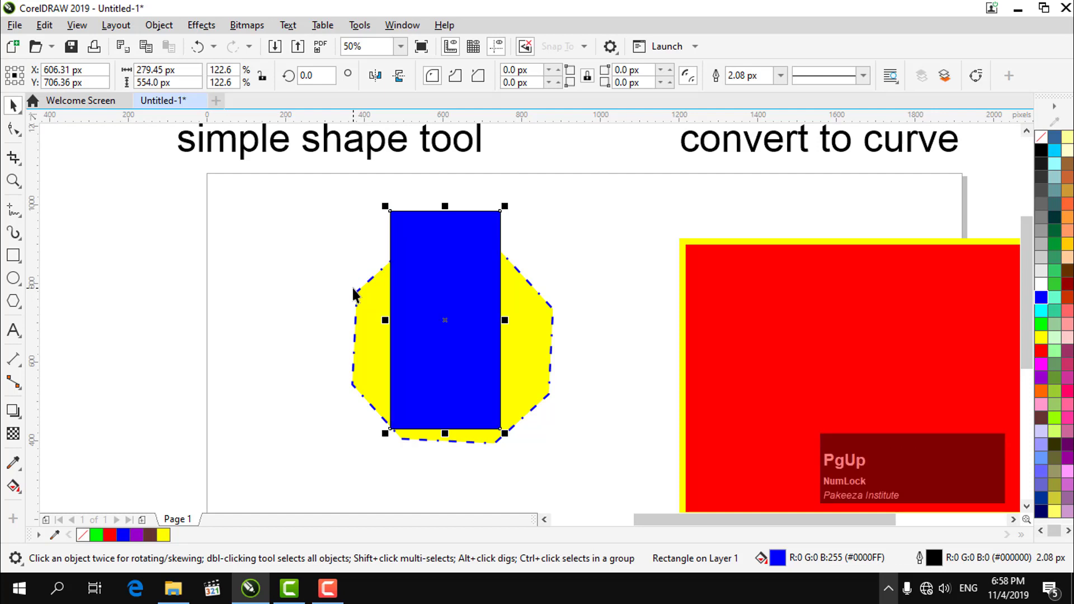
left_click(945, 81)
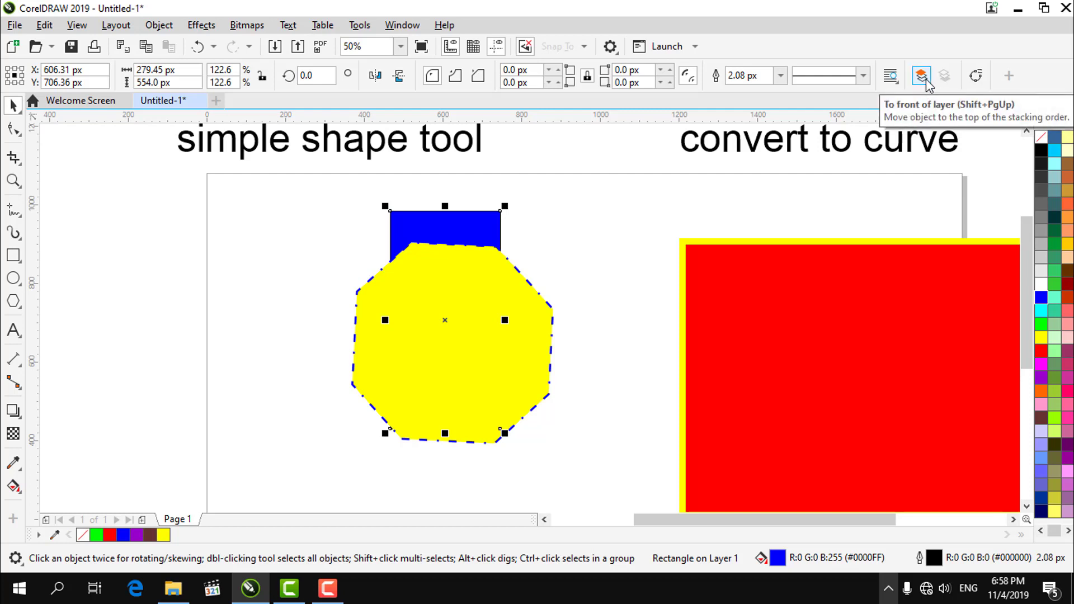
left_click(926, 80)
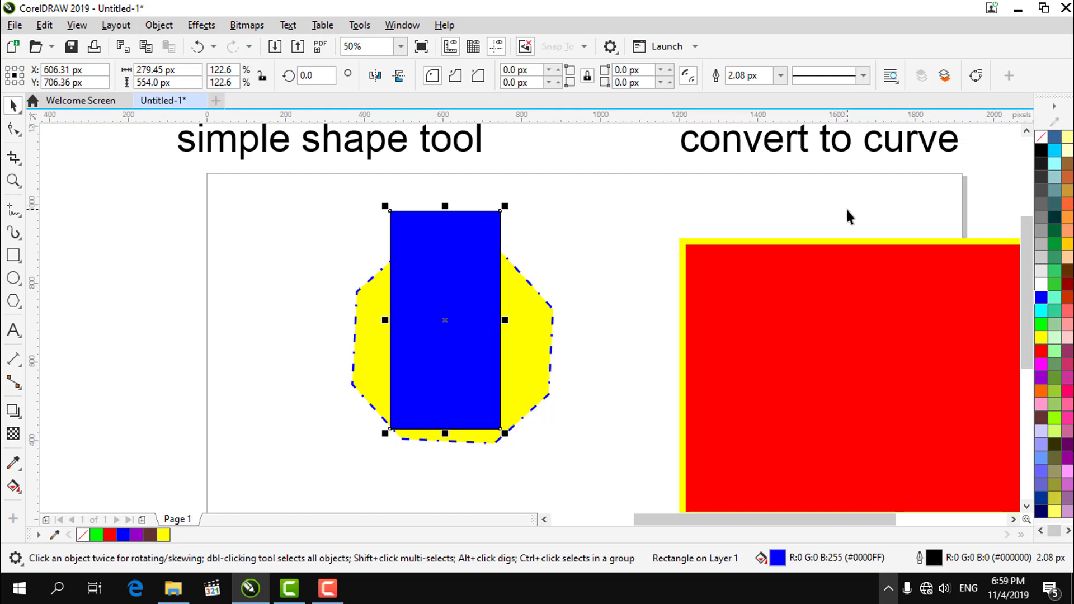
Hide the Round Corner control from the property bar and show it again
left_click(1007, 76)
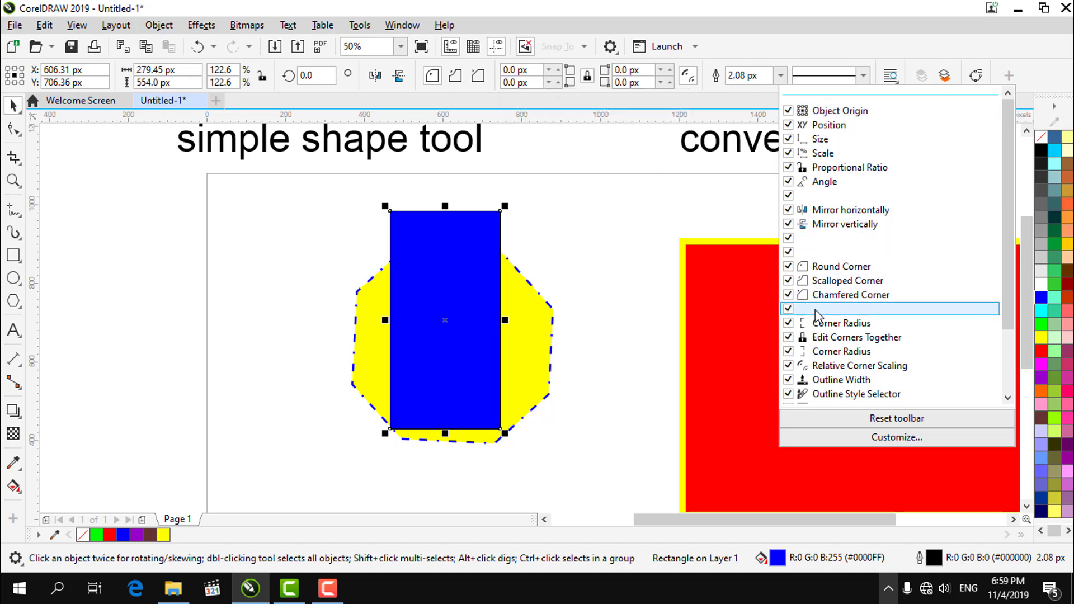
left_click(788, 267)
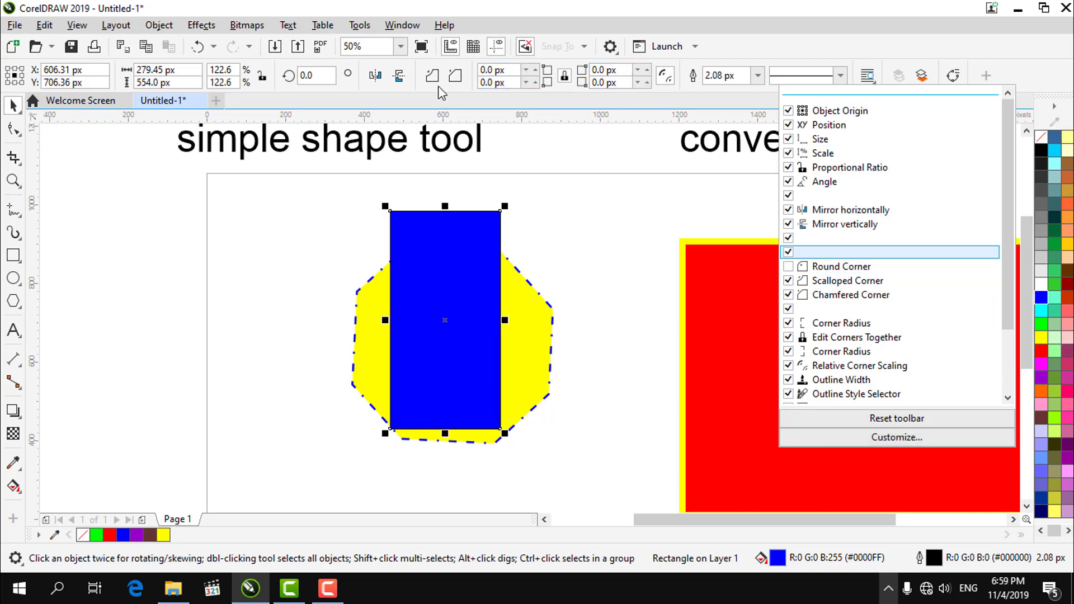
left_click(789, 267)
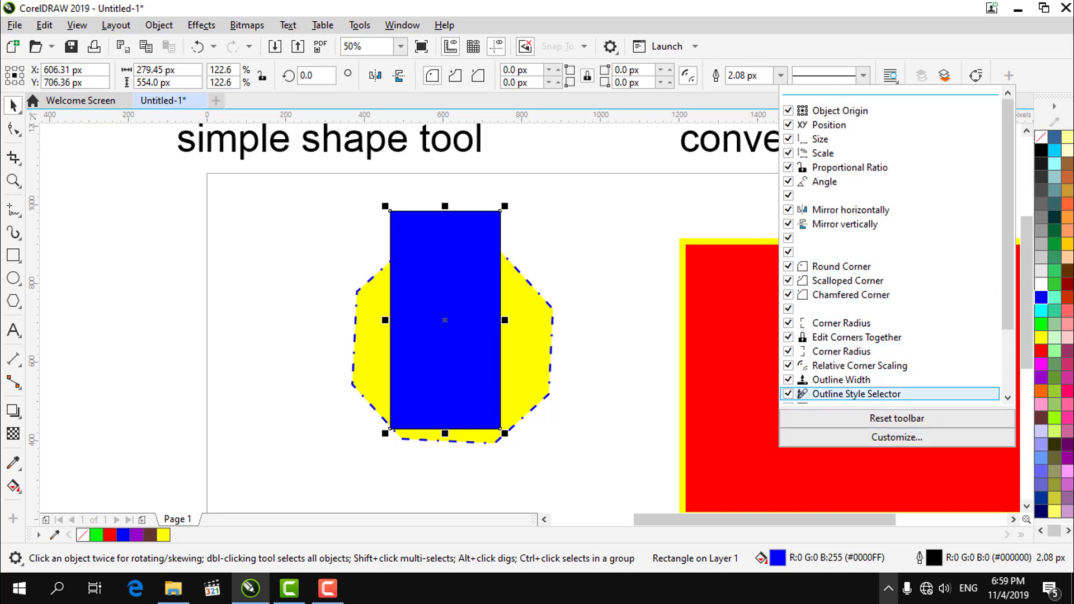
left_click(582, 245)
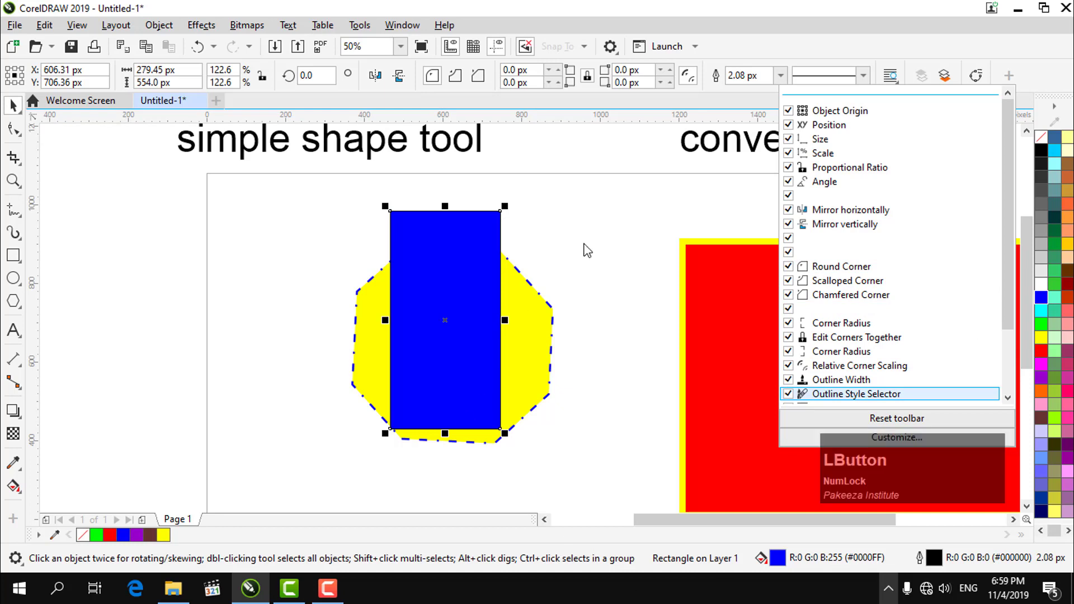
scroll(549, 279, "down", 1)
scroll(549, 279, "up", 1)
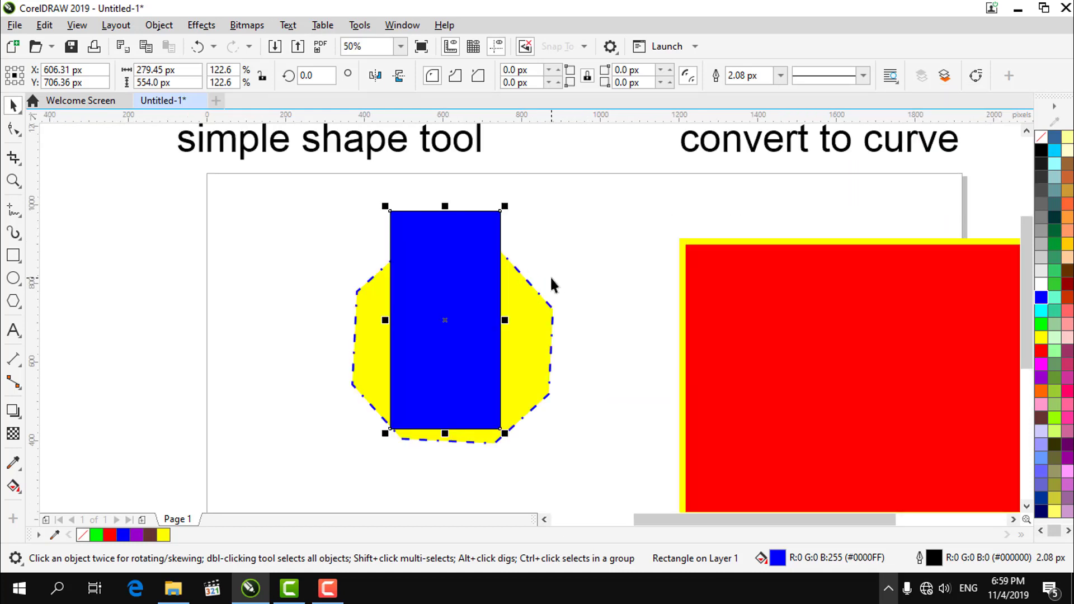
scroll(551, 278, "down", 1)
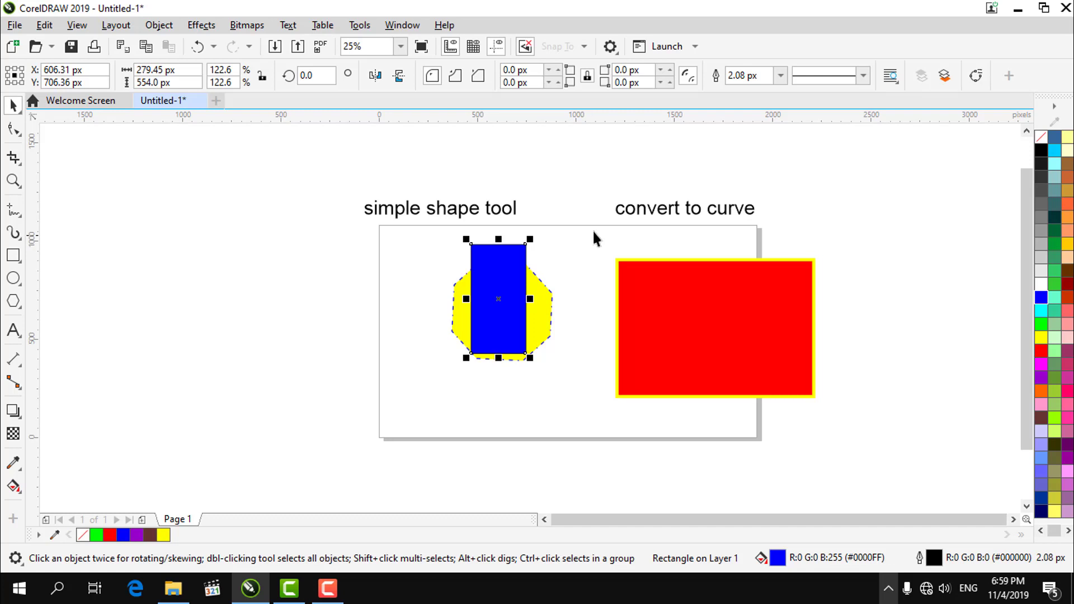
left_click(328, 586)
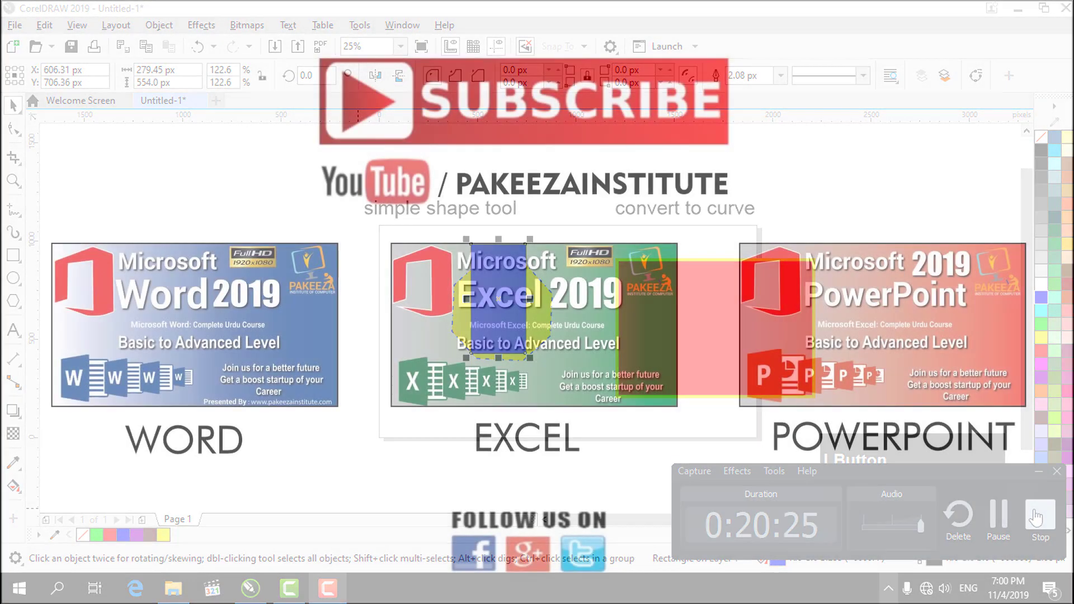